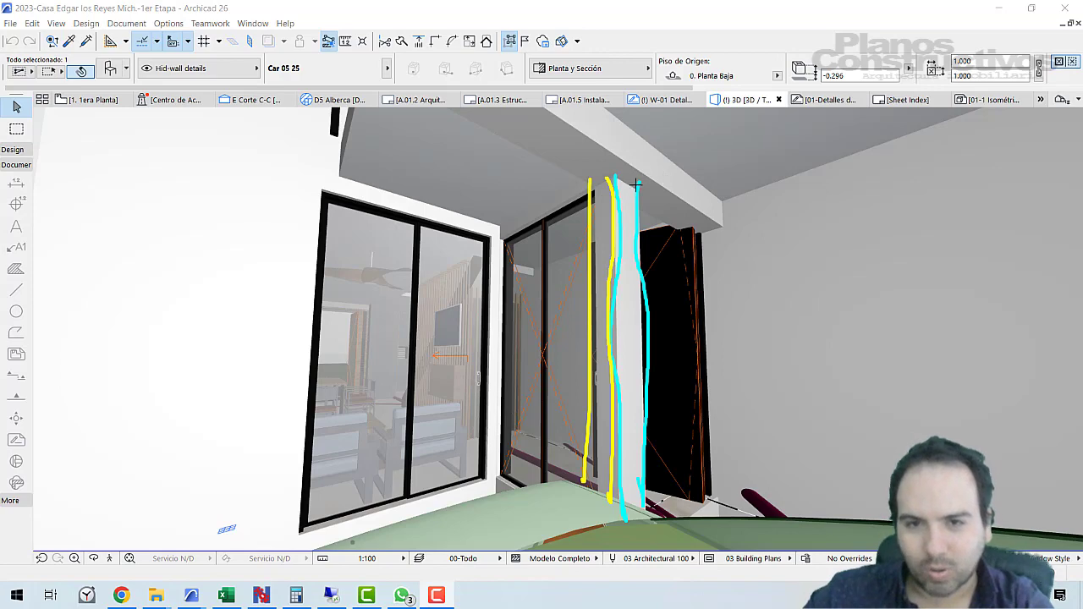
# Mark two column edges between the glass doors in green and red, then clear the markings.
pyautogui.moveTo(624, 182); pyautogui.dragTo(628, 234)
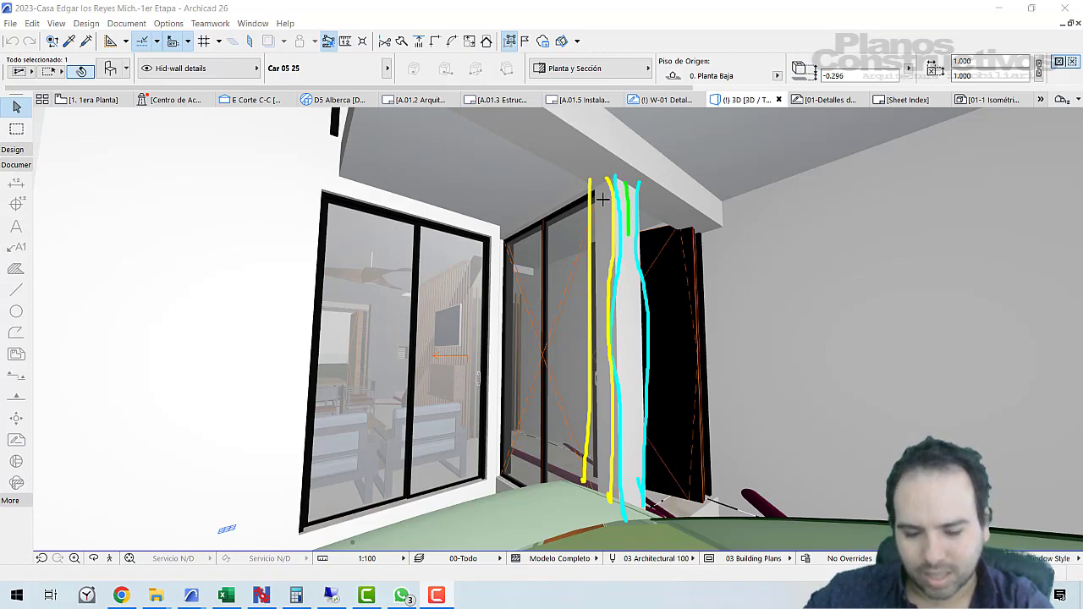
pyautogui.moveTo(606, 174); pyautogui.dragTo(607, 235)
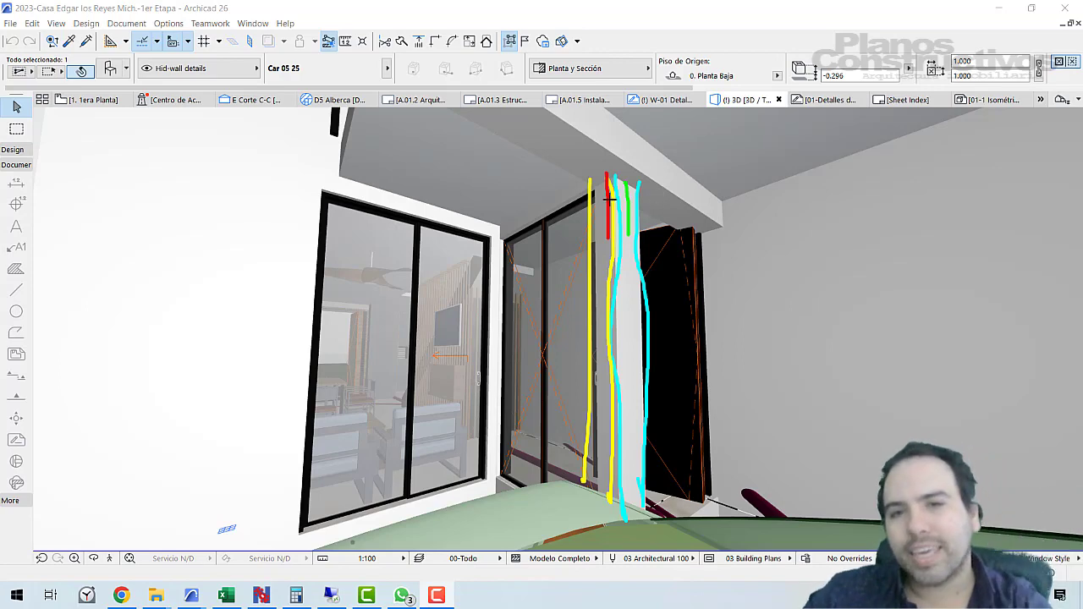
pyautogui.press('Escape')
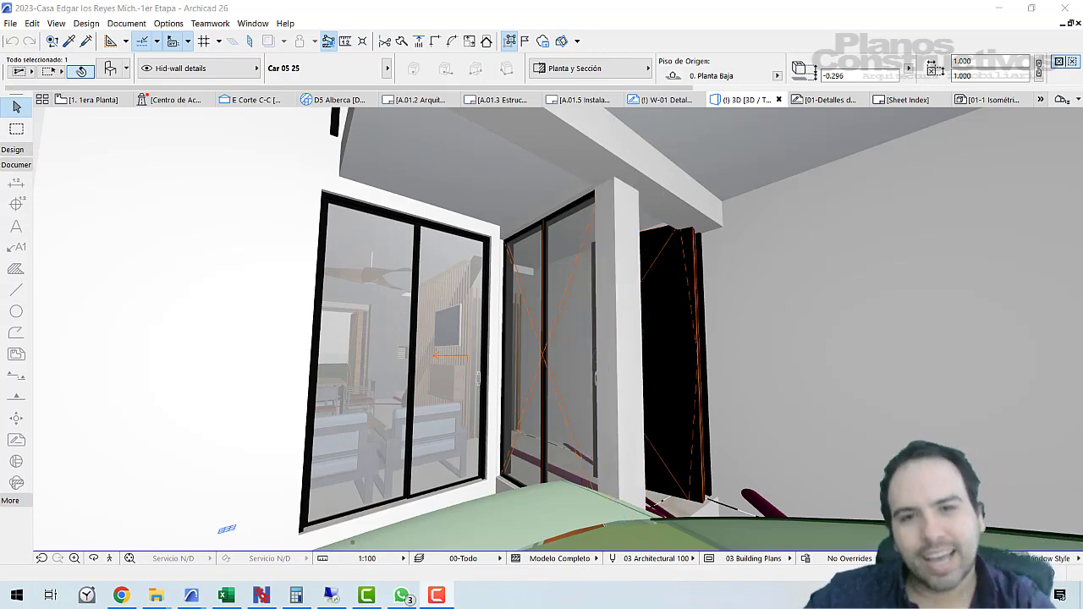
# Walk from the glass-door room out to the side corridor by the grass strip, then exit walk mode.
pyautogui.click(109, 558)
pyautogui.press('Up')
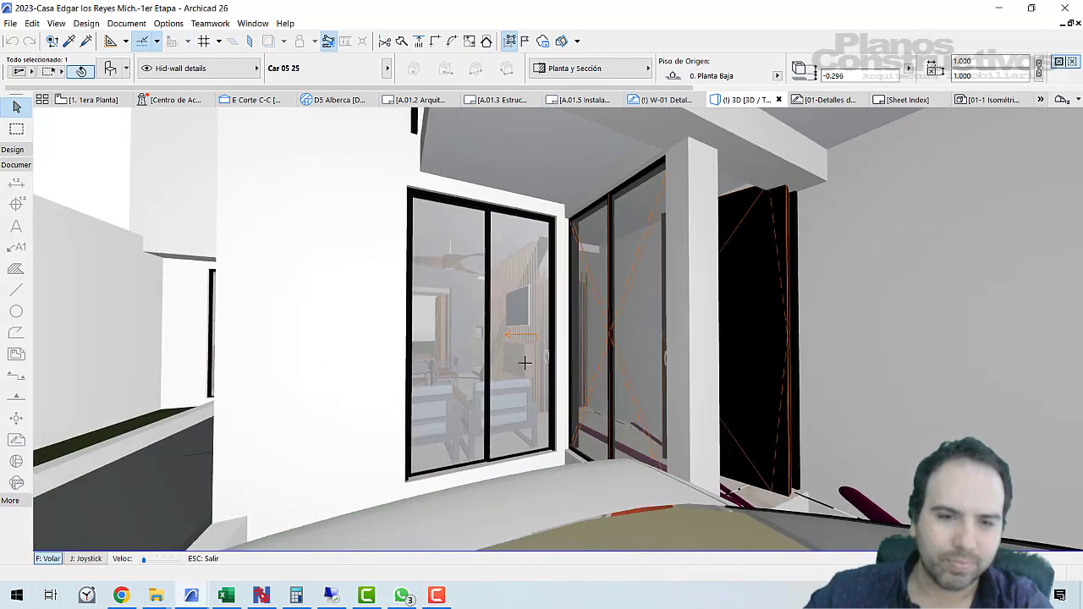
pyautogui.press('Up')
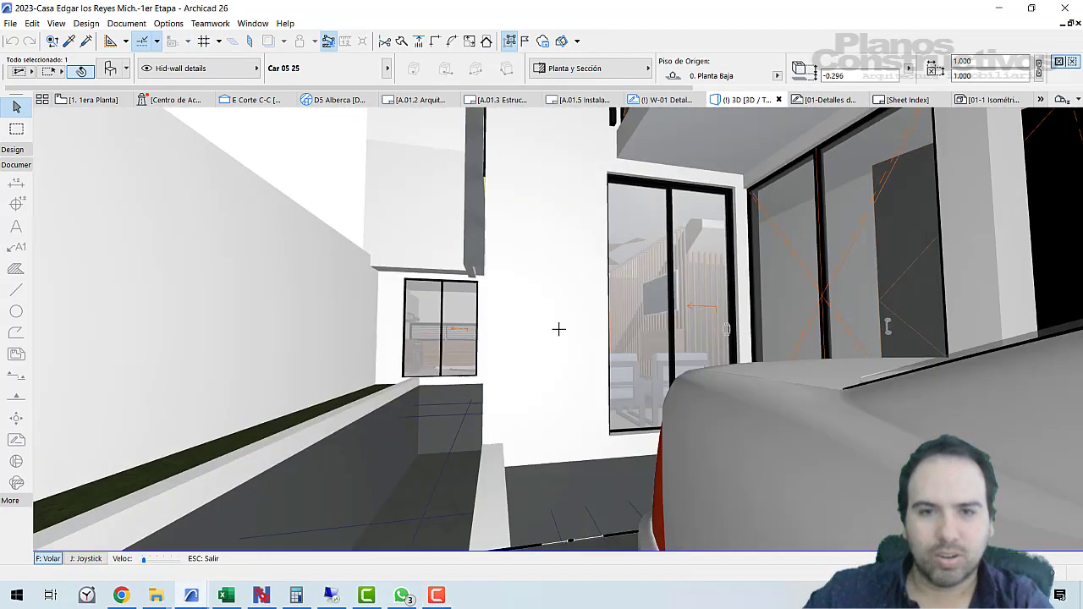
pyautogui.press('Up')
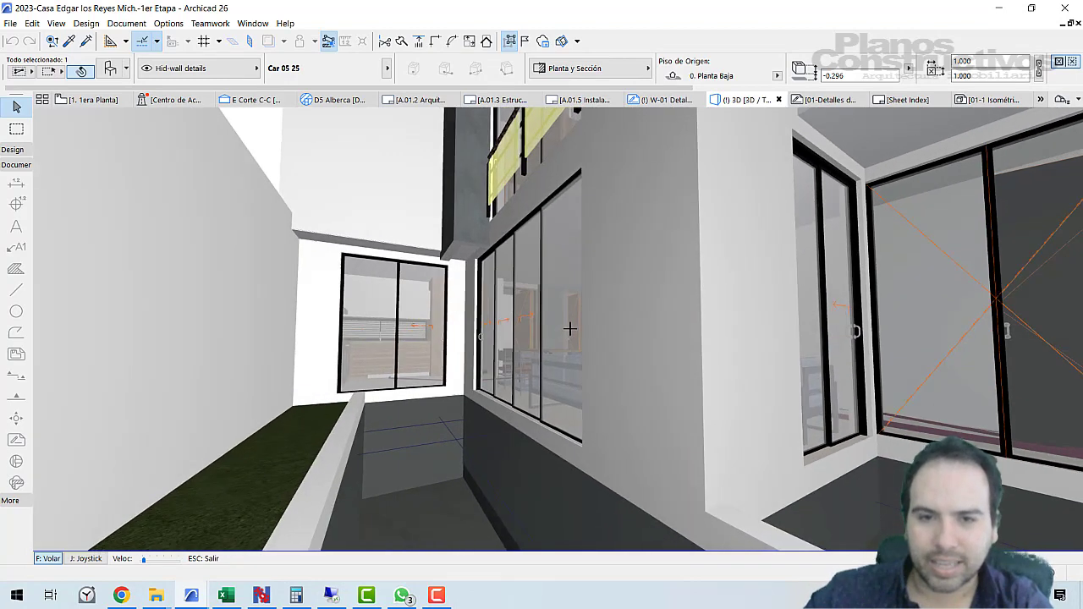
pyautogui.press('Escape')
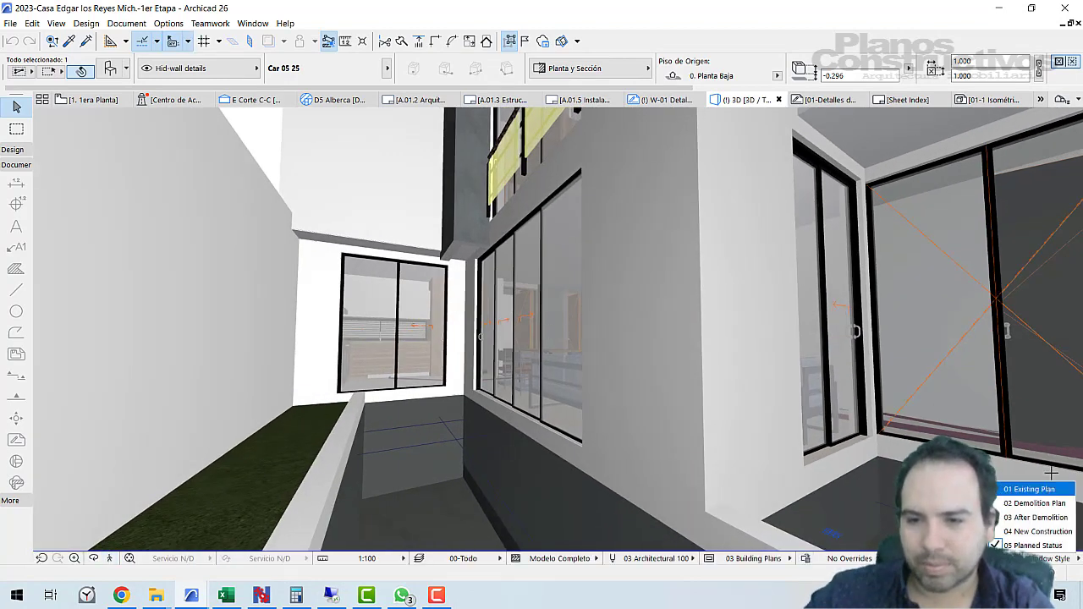
pyautogui.press('Escape')
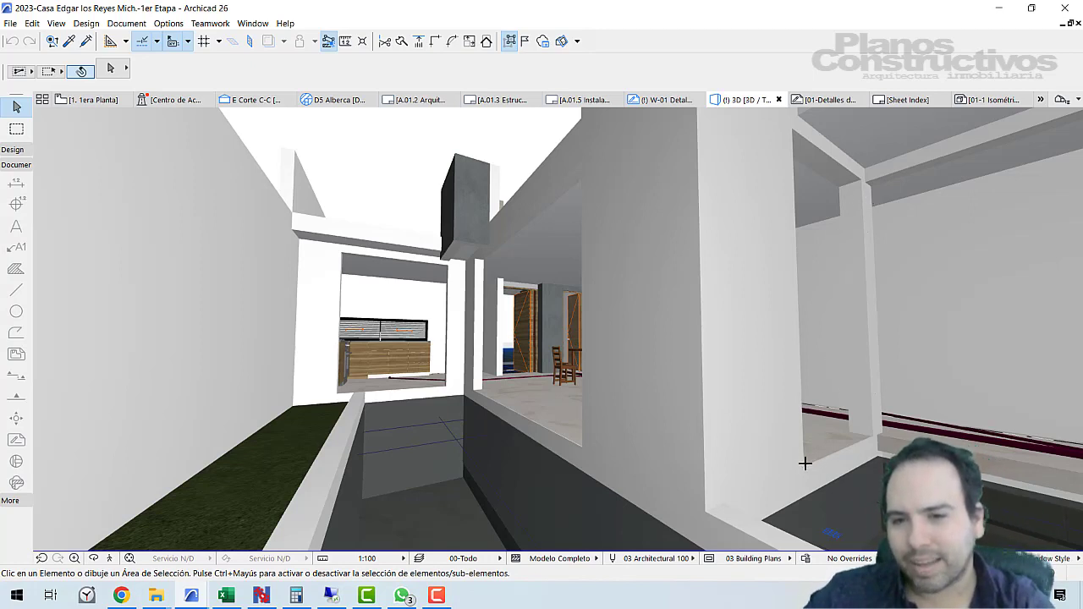
pyautogui.moveTo(803, 464); pyautogui.dragTo(863, 431)
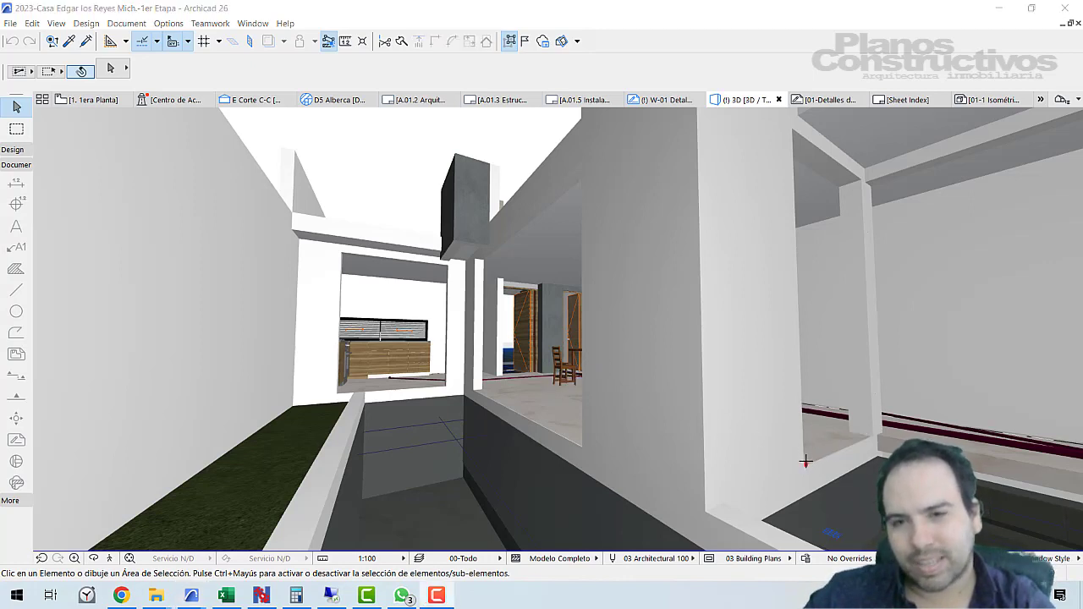
pyautogui.moveTo(806, 461)
pyautogui.mouseDown()
pyautogui.moveTo(791, 136)
pyautogui.moveTo(859, 176)
pyautogui.moveTo(868, 424)
pyautogui.mouseUp()
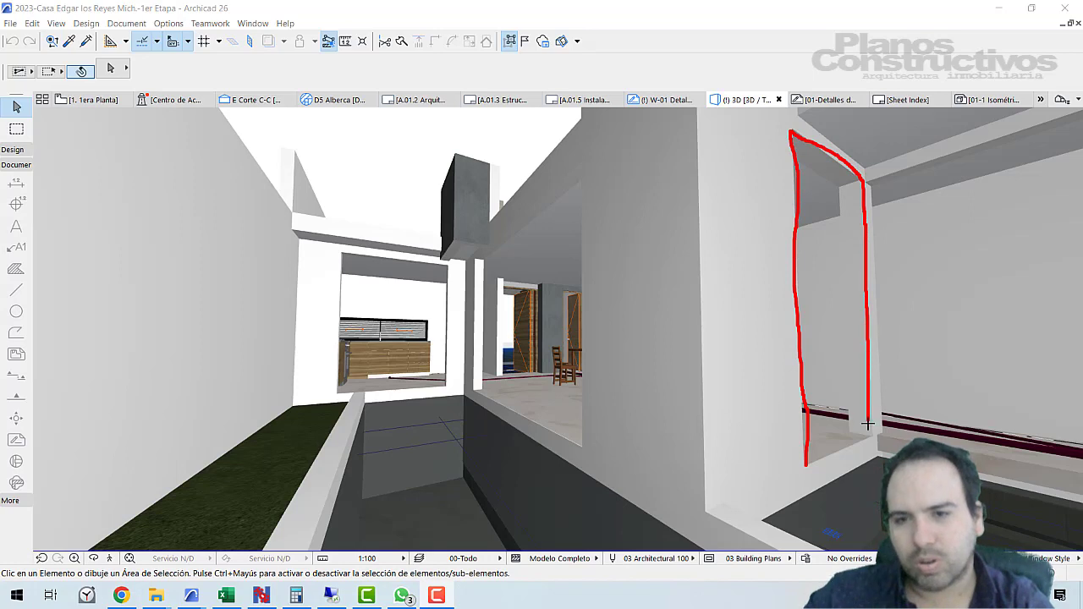
pyautogui.moveTo(842, 176); pyautogui.dragTo(836, 186)
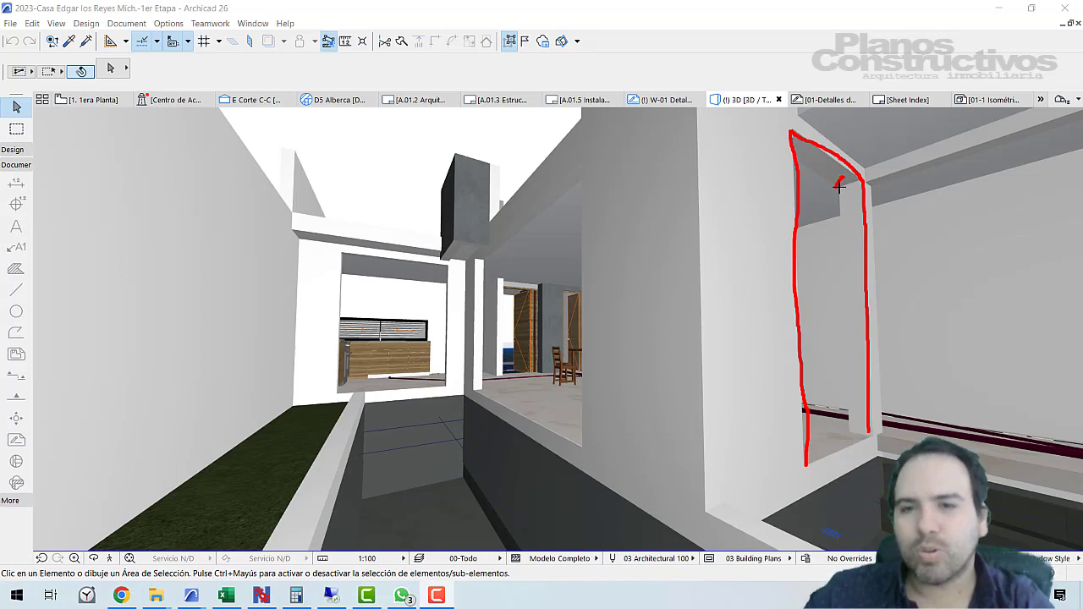
pyautogui.press('Escape')
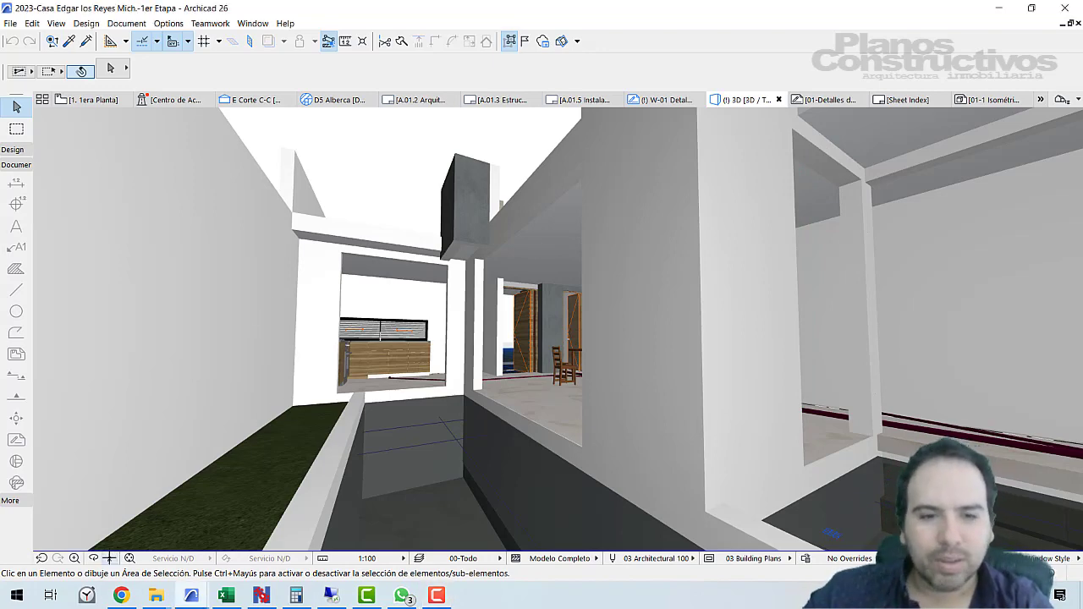
pyautogui.click(226, 596)
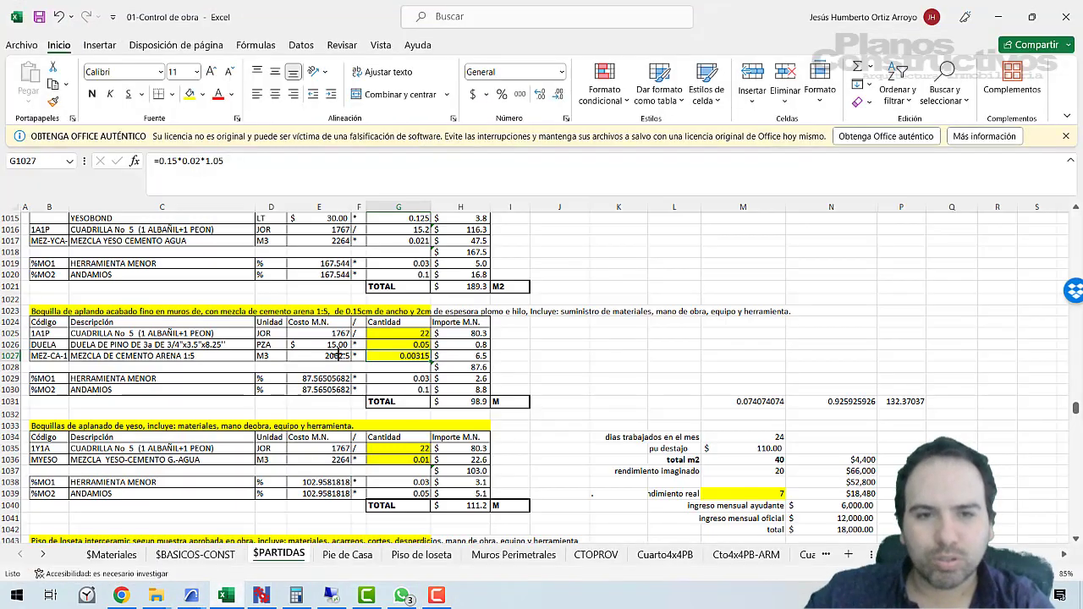
pyautogui.scroll(4, 105, 389)
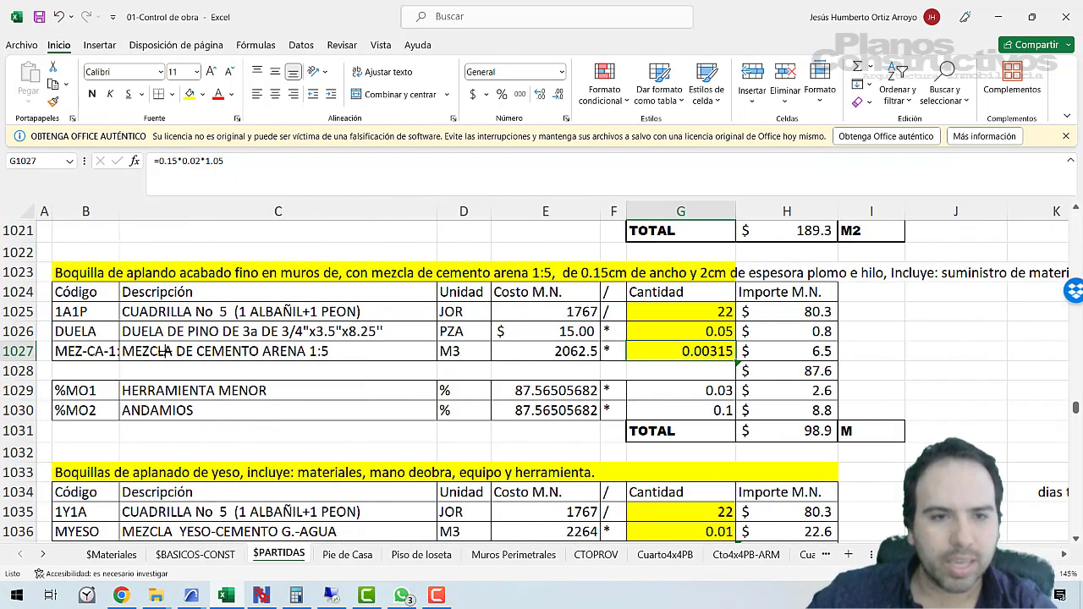
pyautogui.click(180, 315)
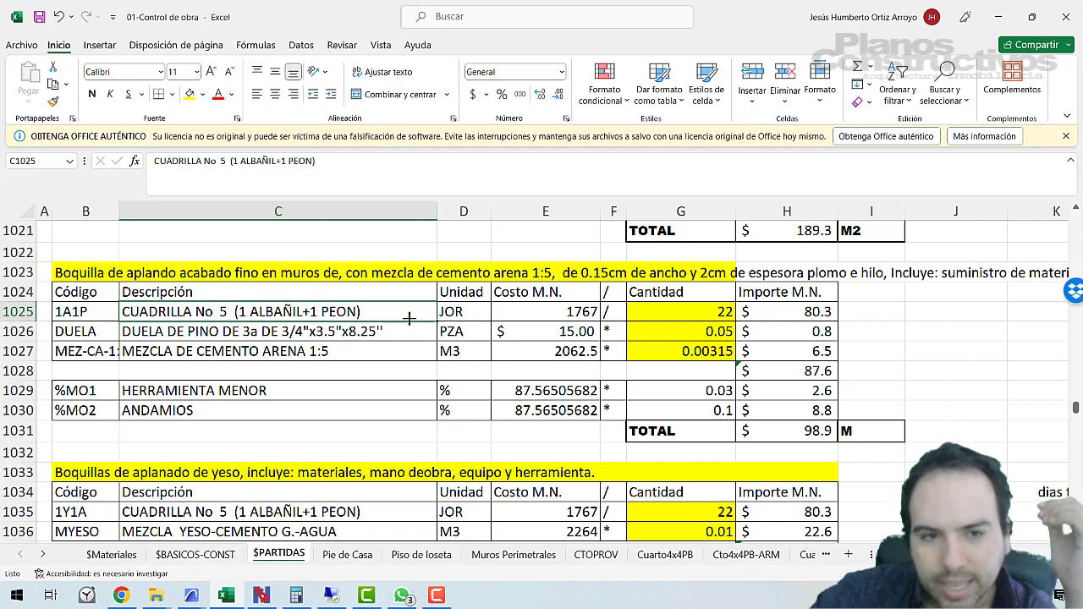
pyautogui.click(526, 275)
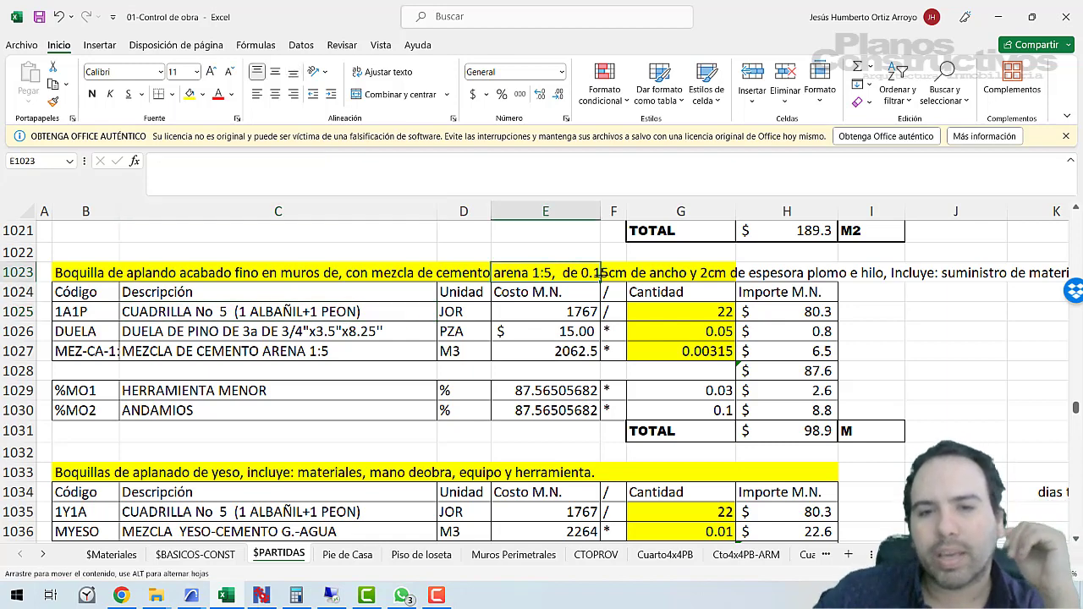
pyautogui.click(615, 272)
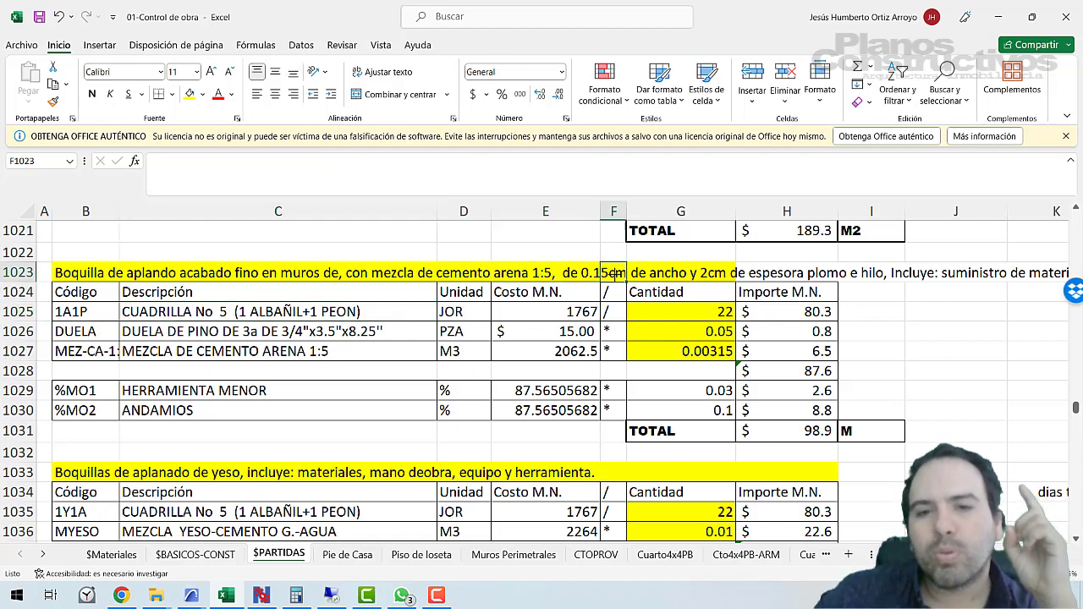
pyautogui.click(712, 271)
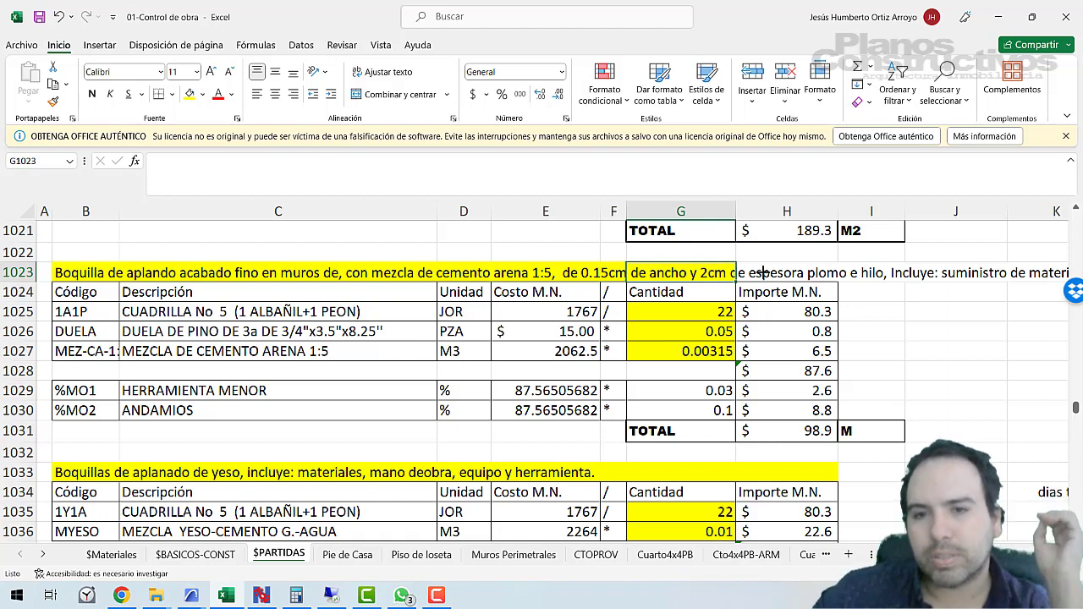
pyautogui.click(762, 272)
pyautogui.click(345, 311)
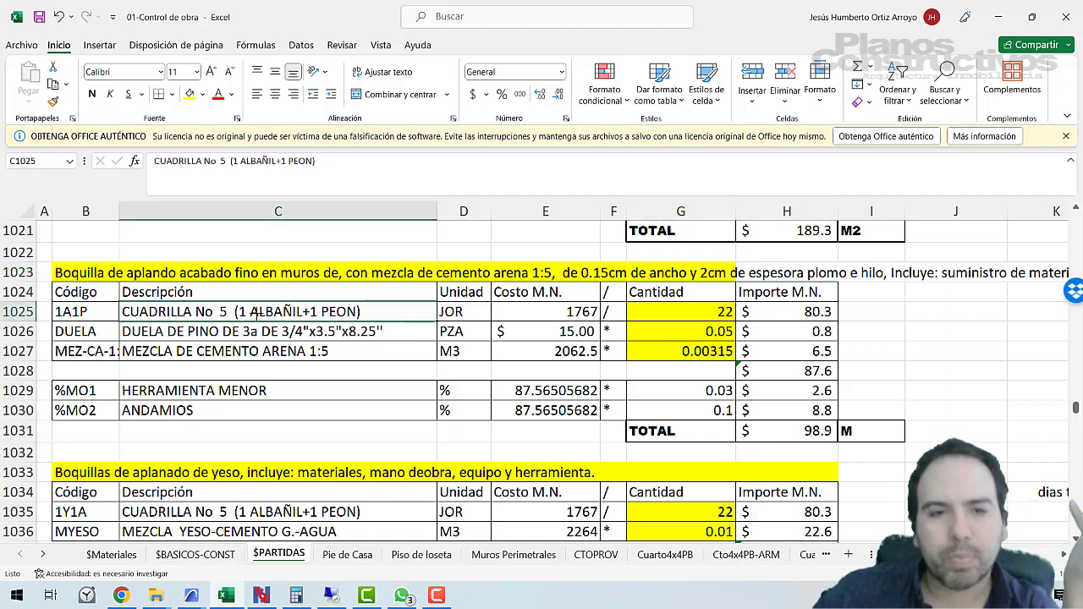
pyautogui.click(675, 311)
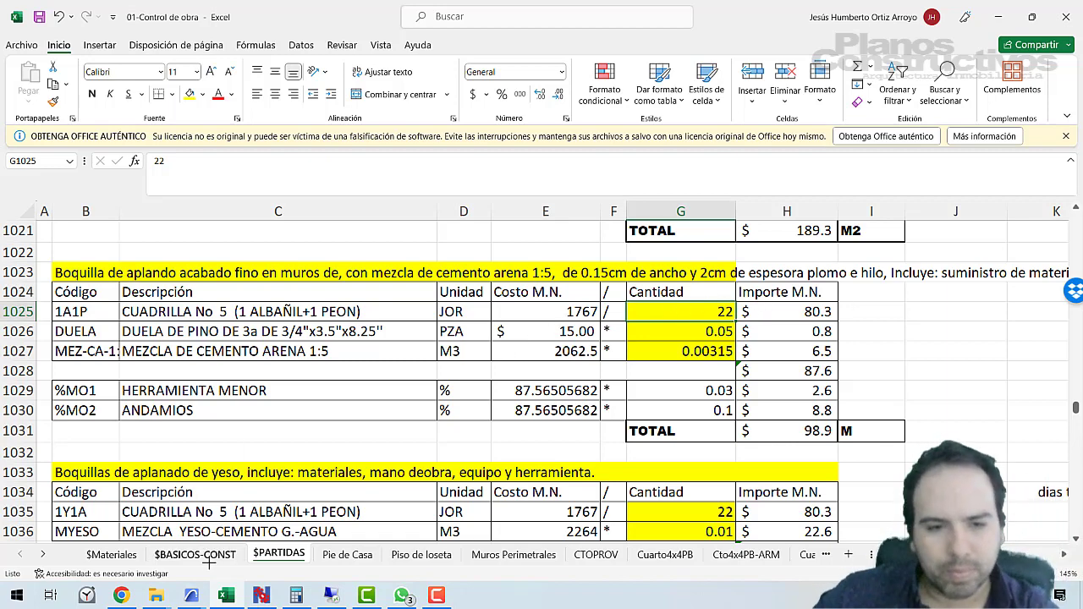
pyautogui.moveTo(191, 595)
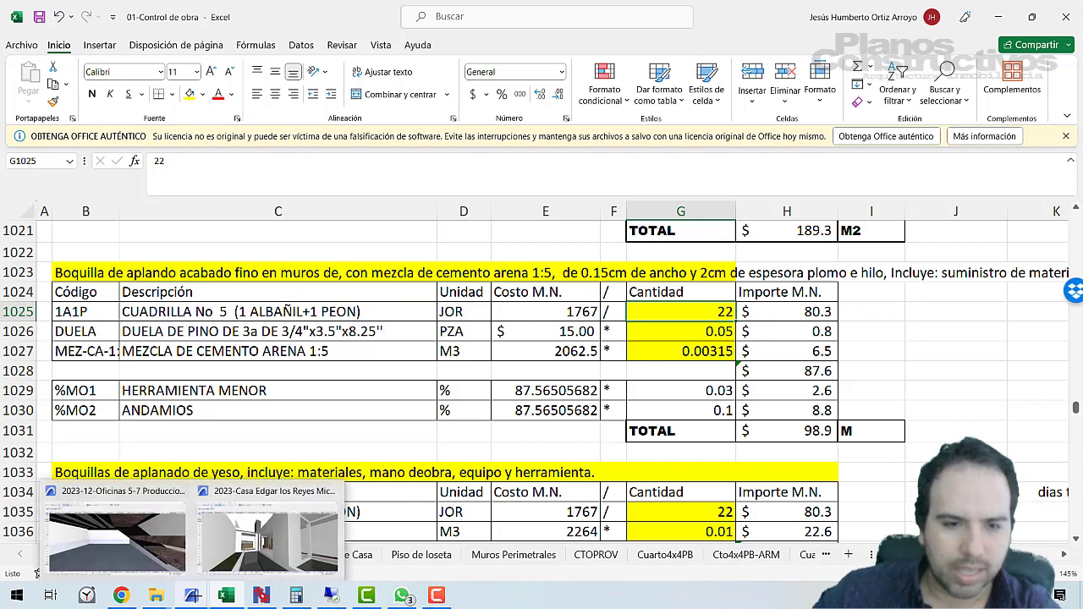
pyautogui.click(377, 550)
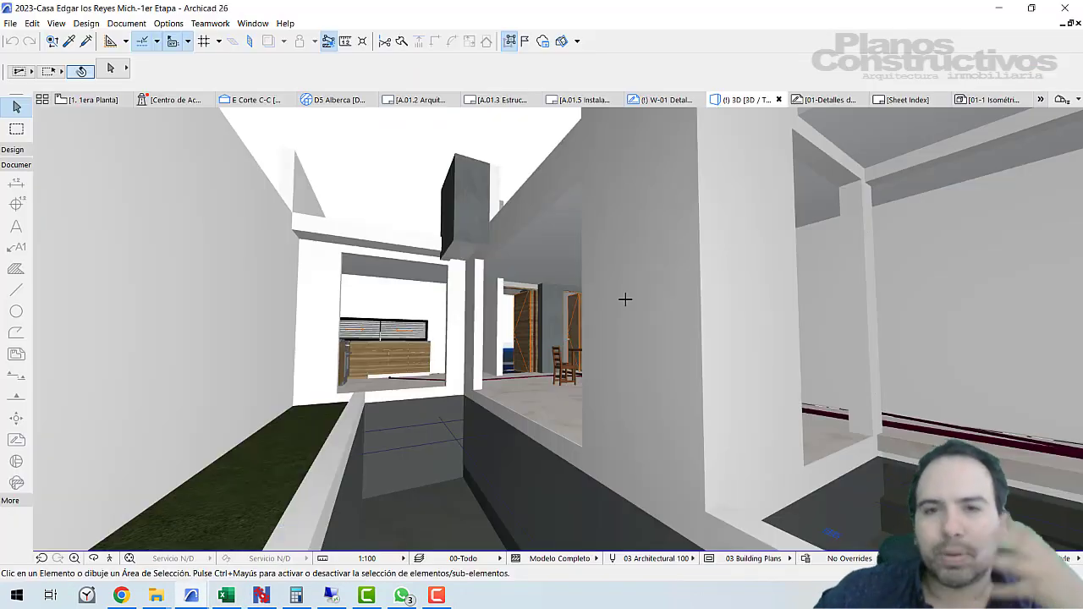
pyautogui.moveTo(624, 299)
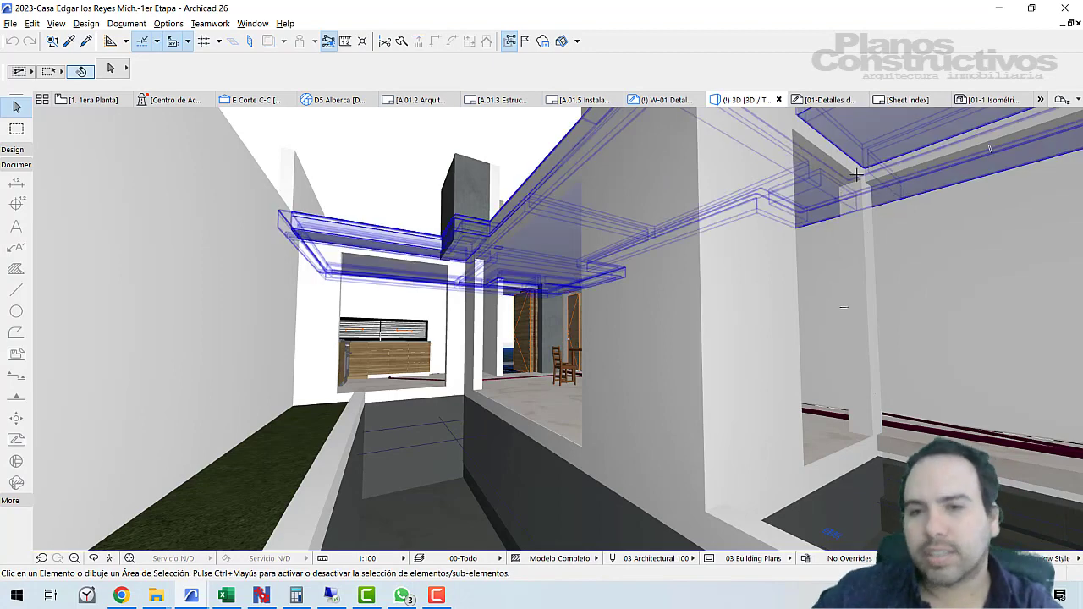
pyautogui.moveTo(859, 180)
pyautogui.mouseDown()
pyautogui.moveTo(874, 395)
pyautogui.moveTo(862, 377)
pyautogui.mouseUp()
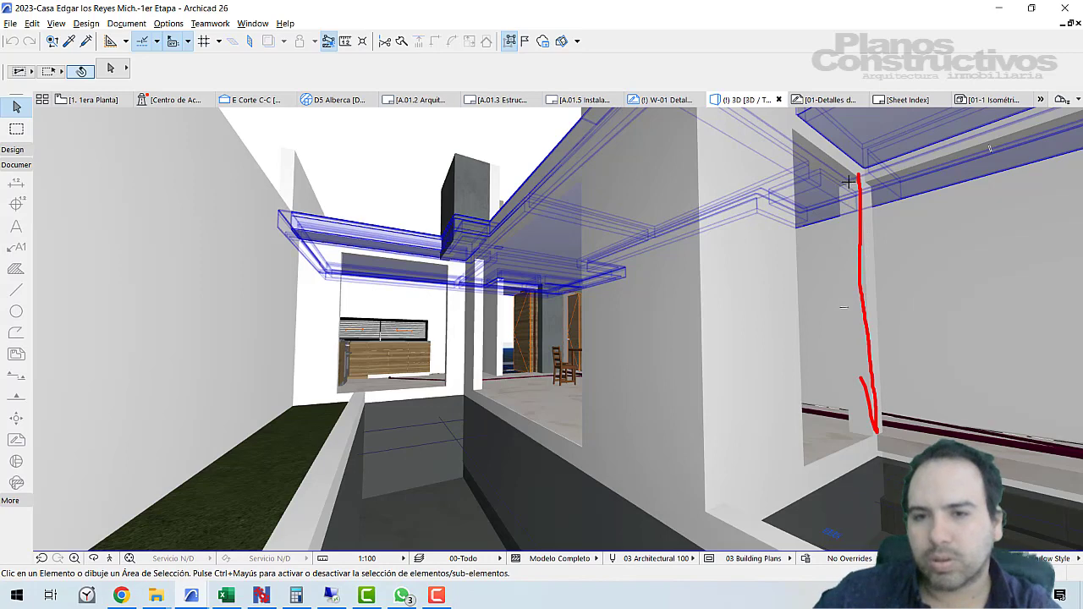
pyautogui.moveTo(846, 191); pyautogui.dragTo(845, 249)
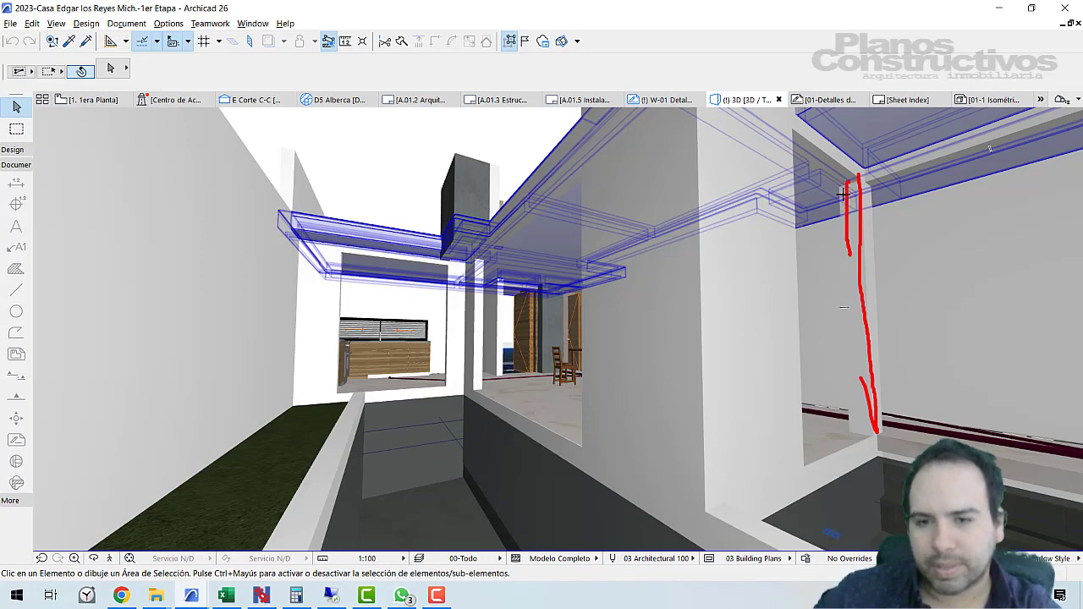
pyautogui.moveTo(843, 193)
pyautogui.mouseDown()
pyautogui.moveTo(855, 431)
pyautogui.moveTo(856, 405)
pyautogui.mouseUp()
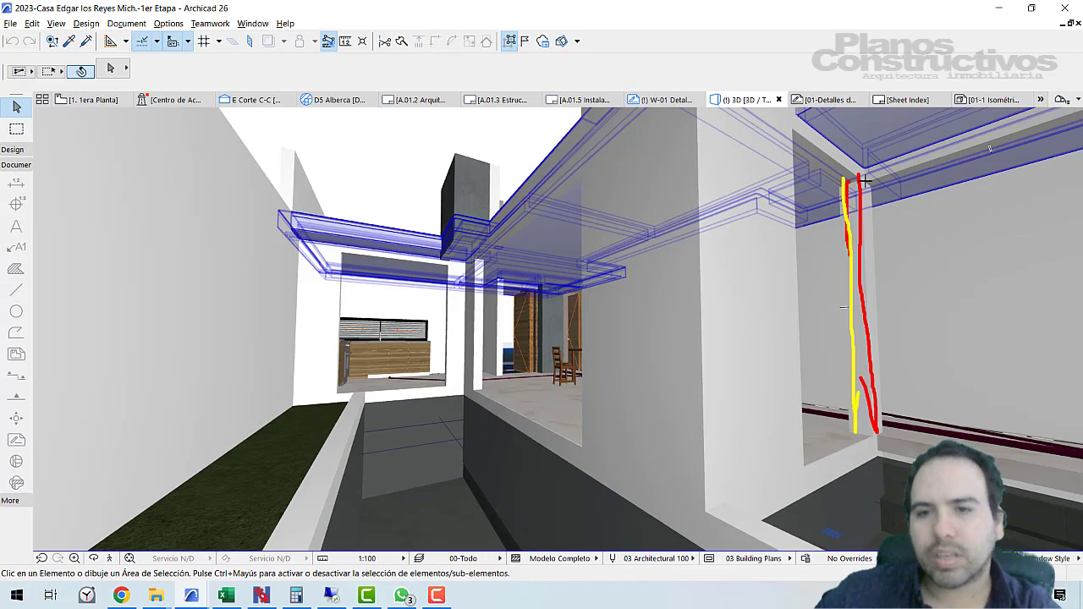
pyautogui.press('Escape')
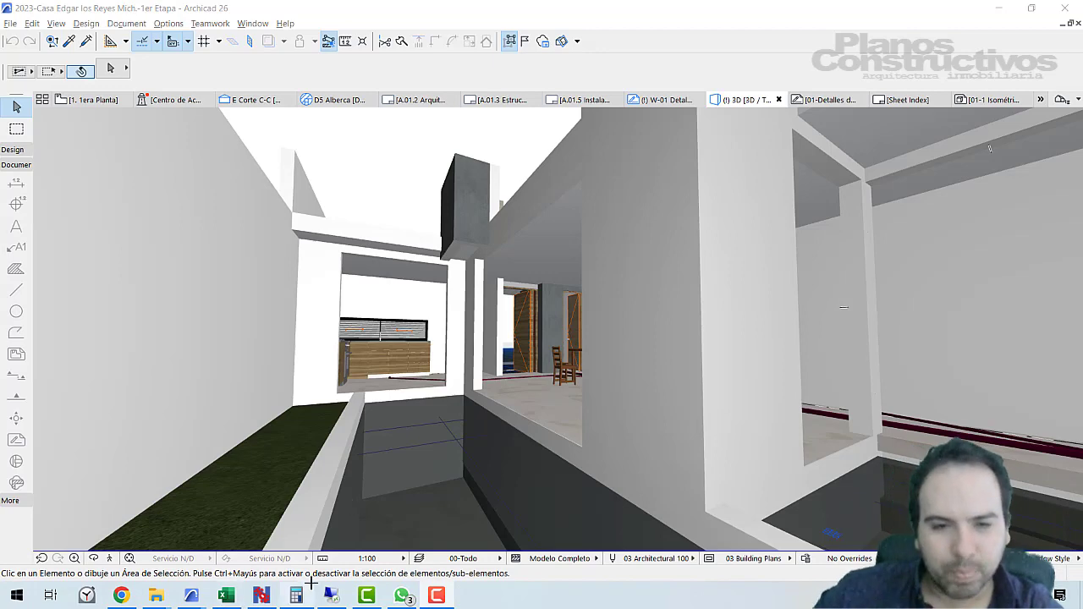
# Check the crew quantity of 22 and wood-strip quantity of 0.05, then switch to the browser.
pyautogui.click(226, 596)
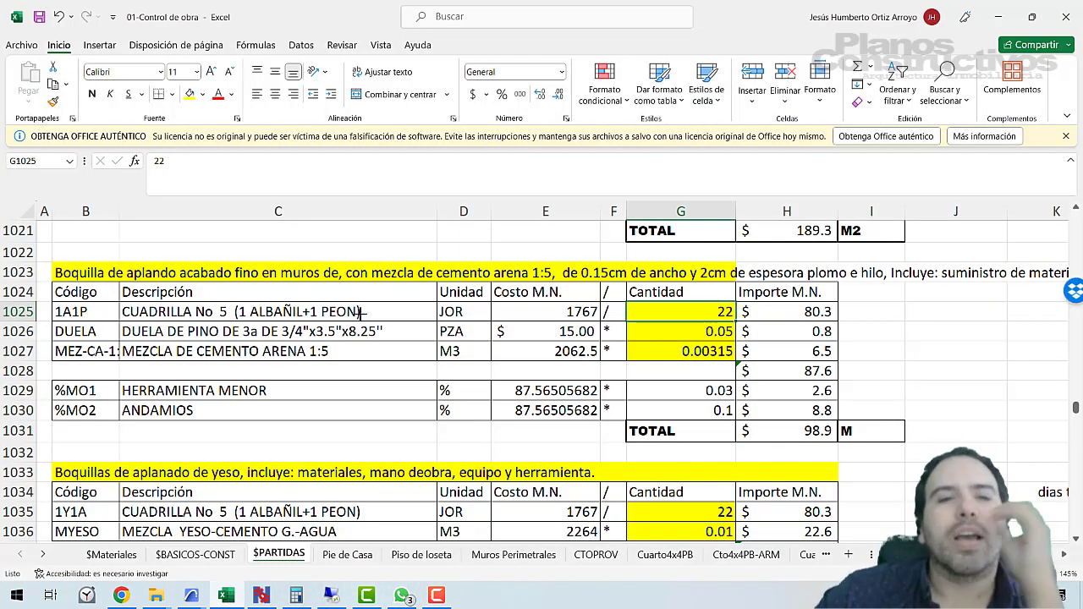
pyautogui.click(273, 313)
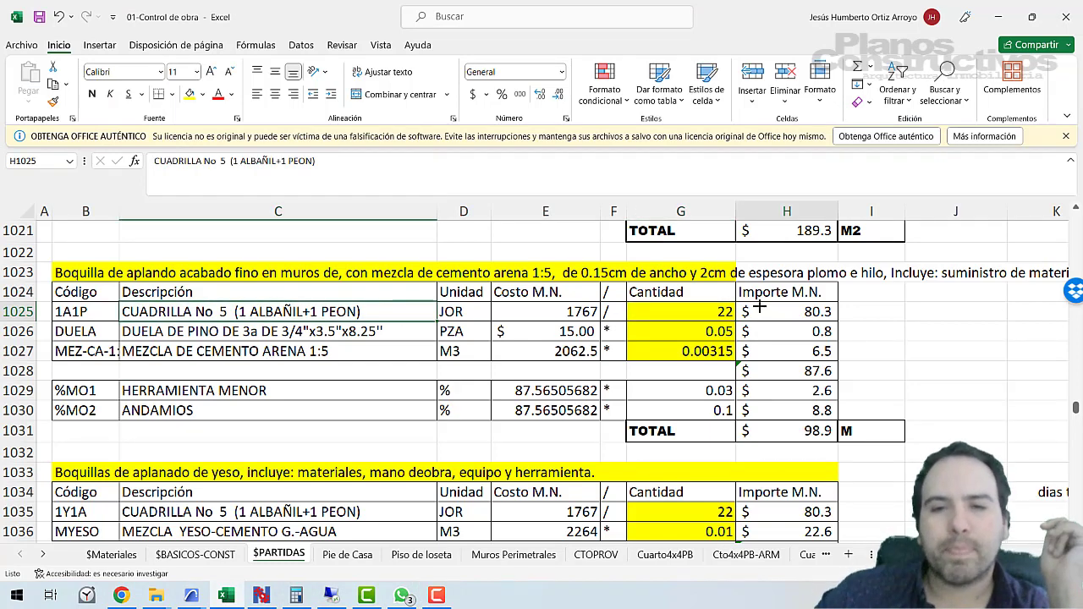
pyautogui.click(716, 312)
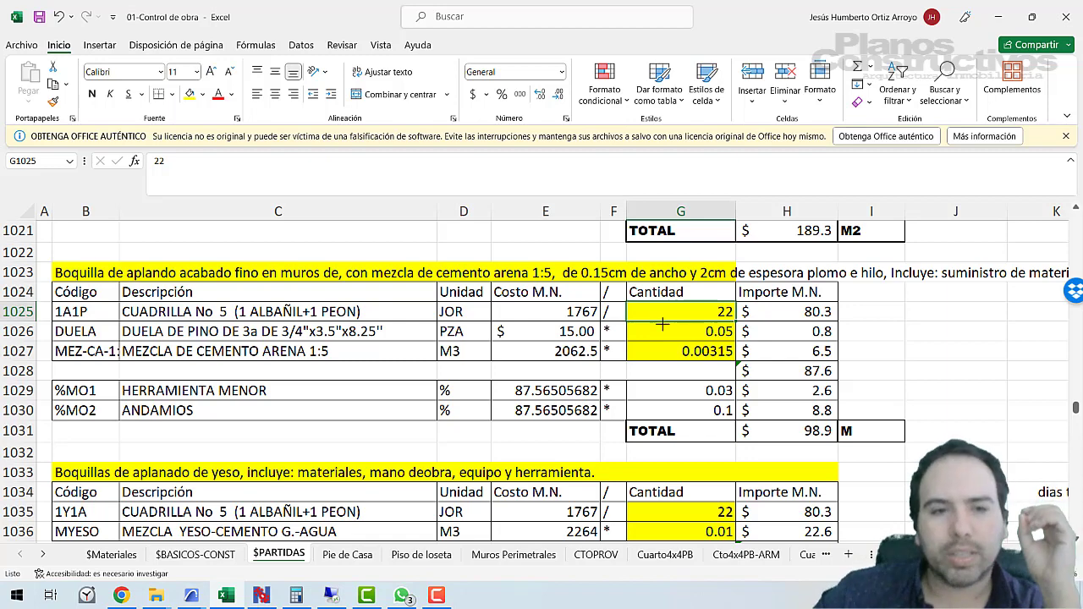
pyautogui.click(662, 330)
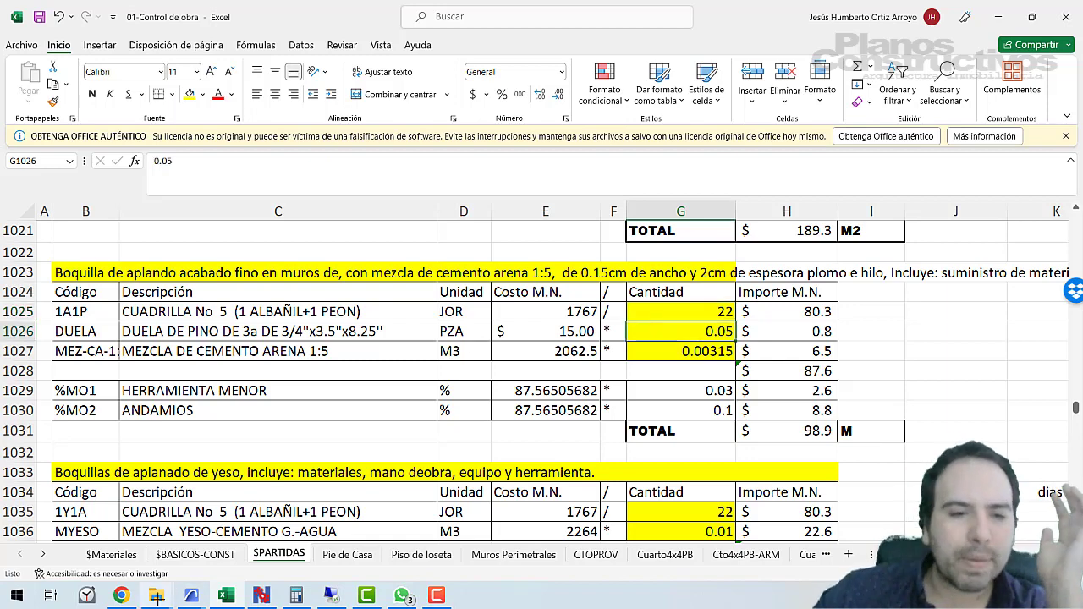
pyautogui.click(121, 595)
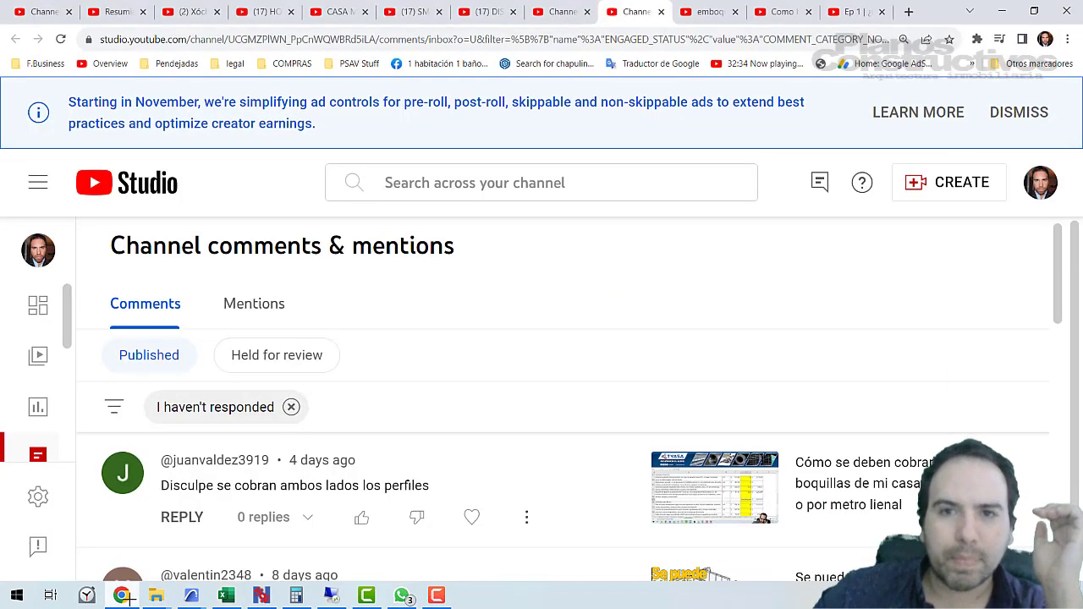
# At 2:16 in the boquilla video, mark the column edges in yellow, then clear the marks.
pyautogui.click(758, 16)
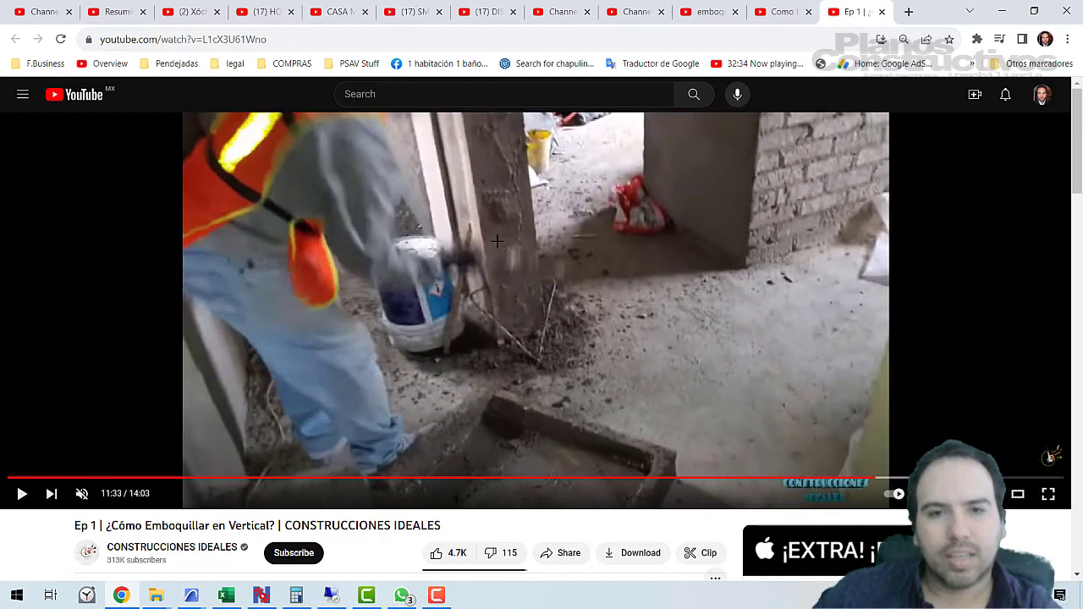
pyautogui.click(178, 478)
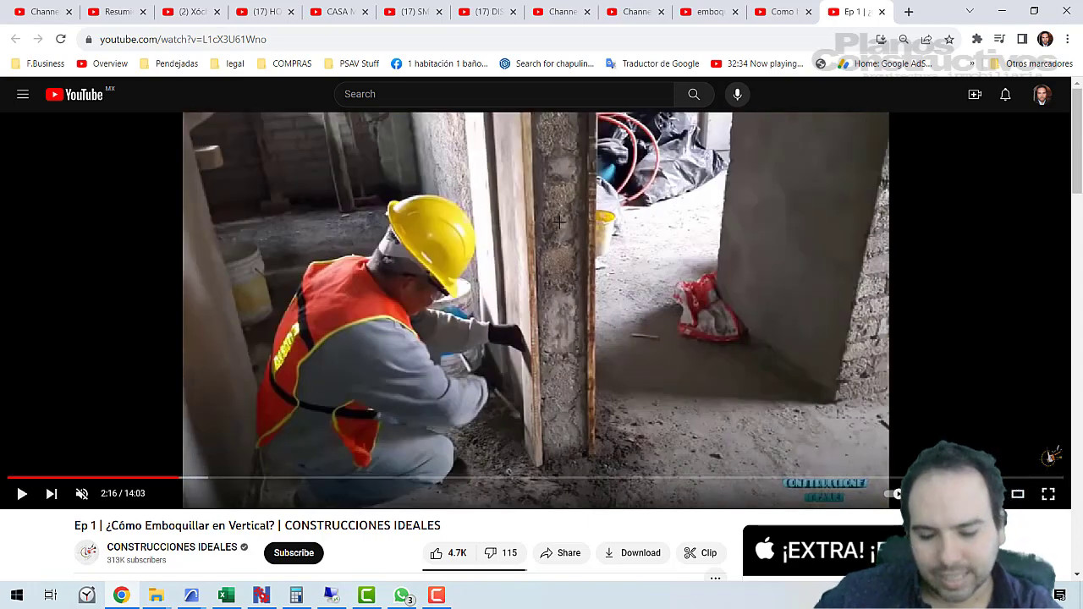
pyautogui.moveTo(521, 124); pyautogui.dragTo(521, 333)
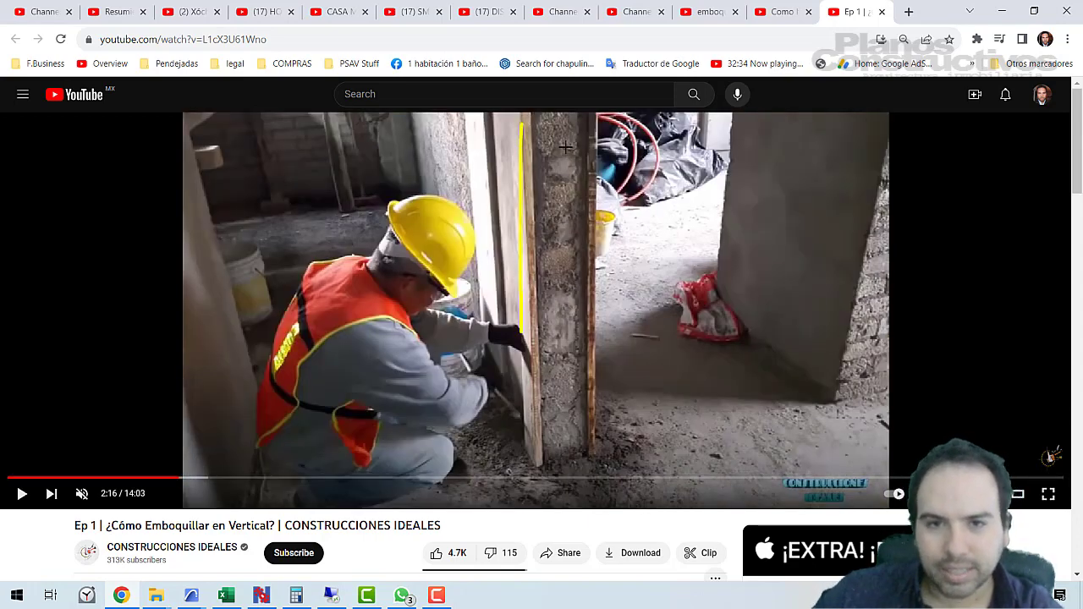
pyautogui.moveTo(582, 115); pyautogui.dragTo(596, 390)
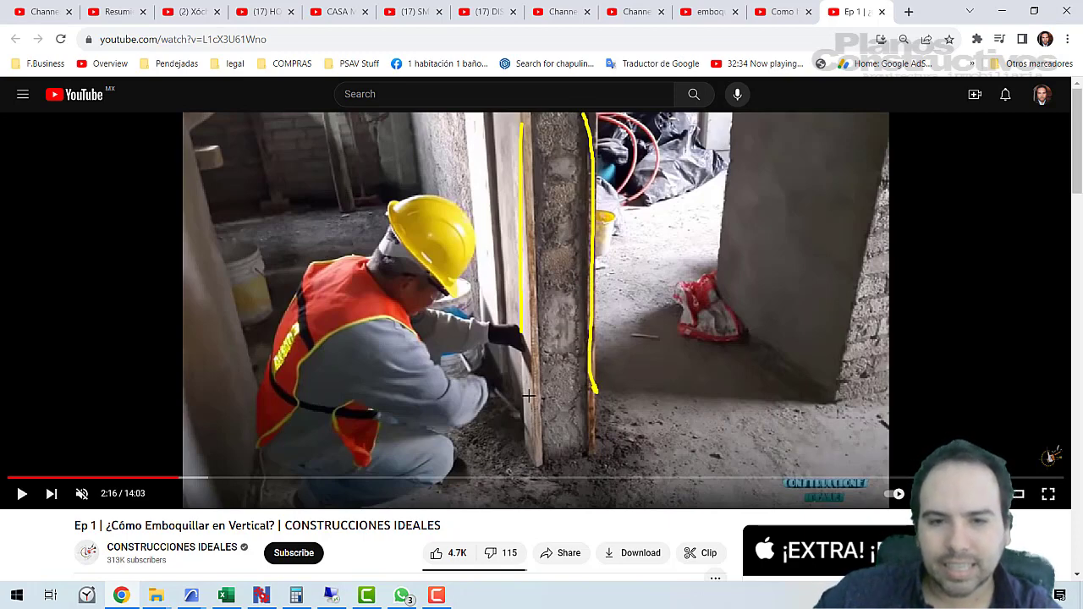
pyautogui.moveTo(528, 400)
pyautogui.mouseDown()
pyautogui.moveTo(555, 430)
pyautogui.moveTo(591, 434)
pyautogui.moveTo(599, 388)
pyautogui.mouseUp()
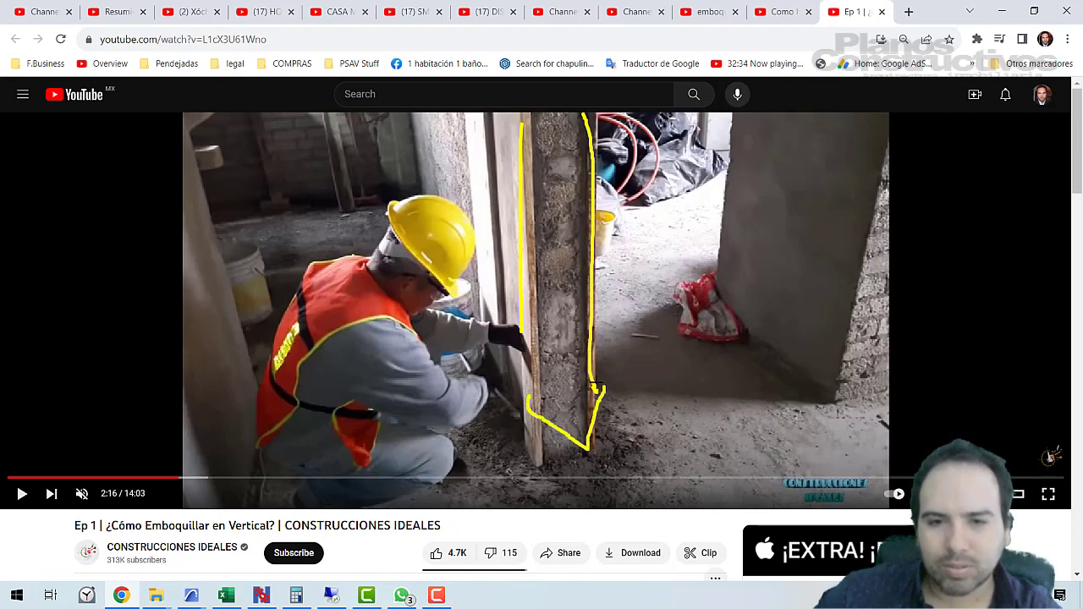
pyautogui.press('Escape')
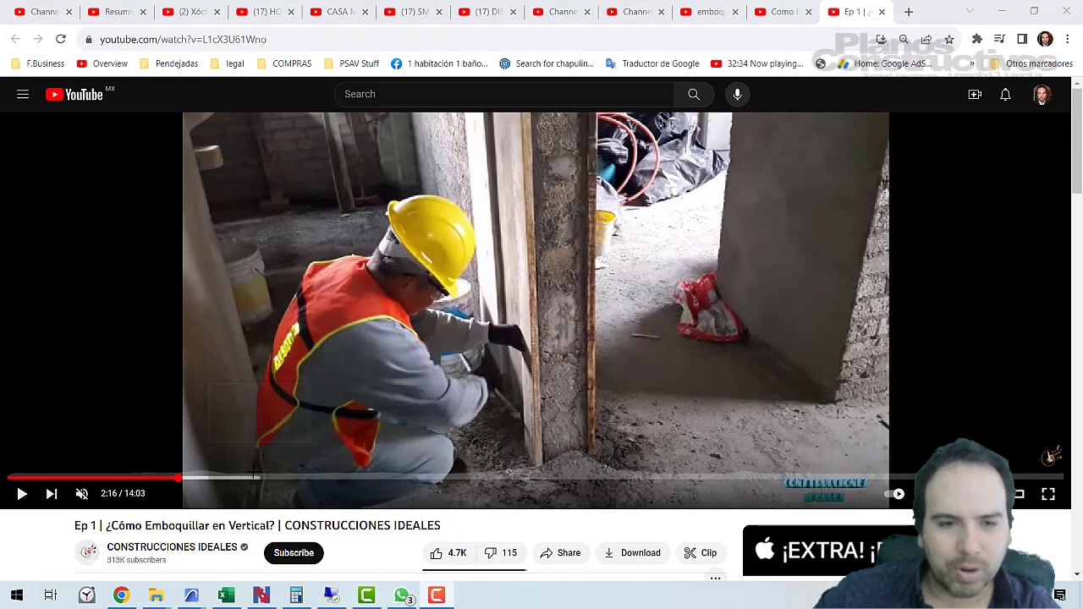
# Skip the video ahead to 7:17, resume playback, then return to the Excel cost sheet.
pyautogui.click(256, 478)
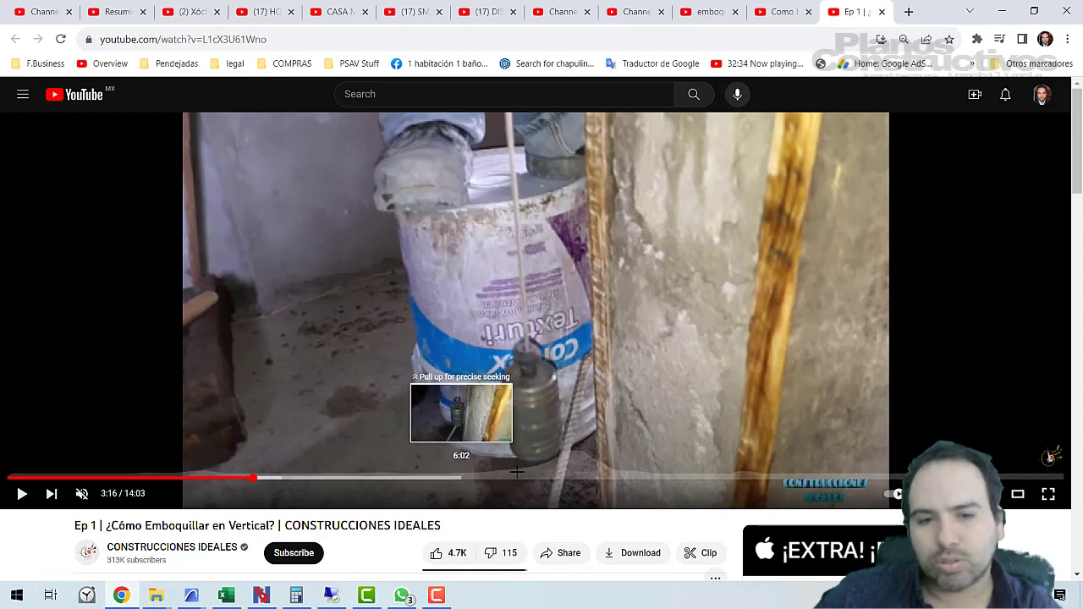
pyautogui.moveTo(549, 474); pyautogui.dragTo(556, 477)
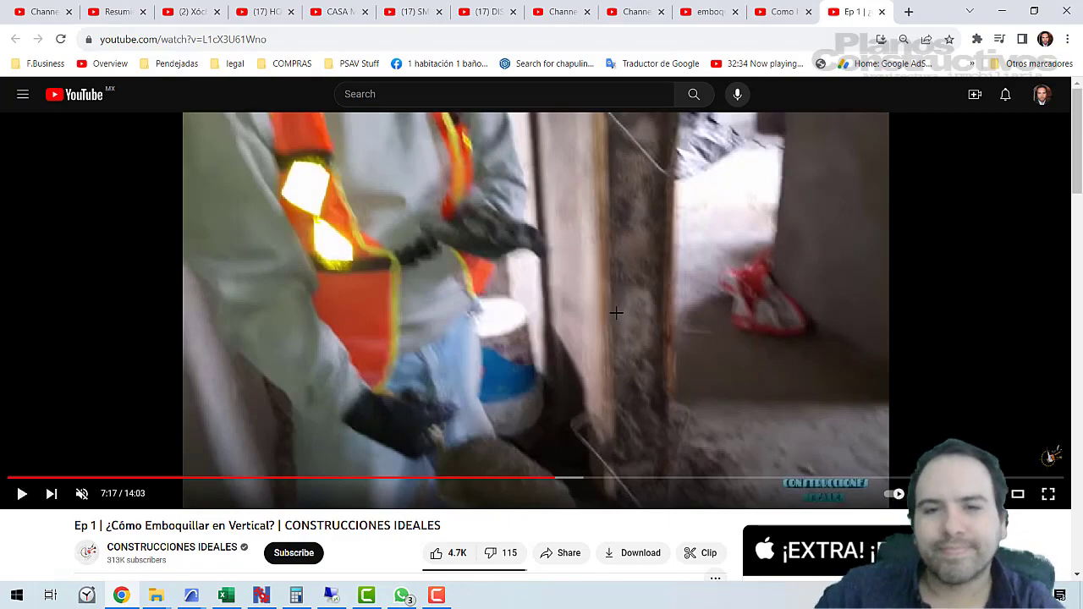
pyautogui.click(616, 313)
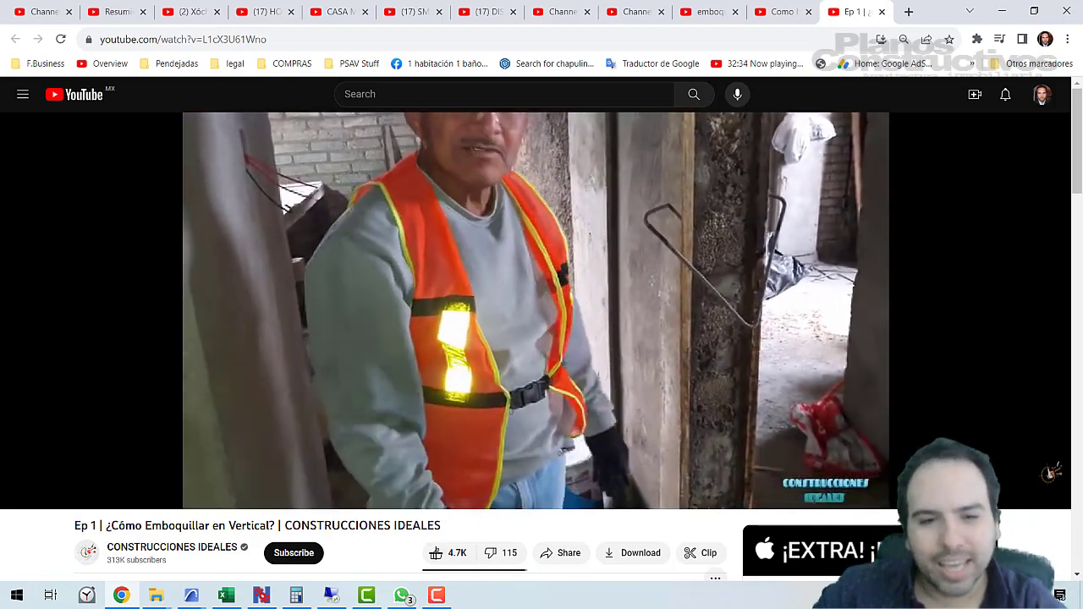
pyautogui.hotkey('alt', 'Tab')
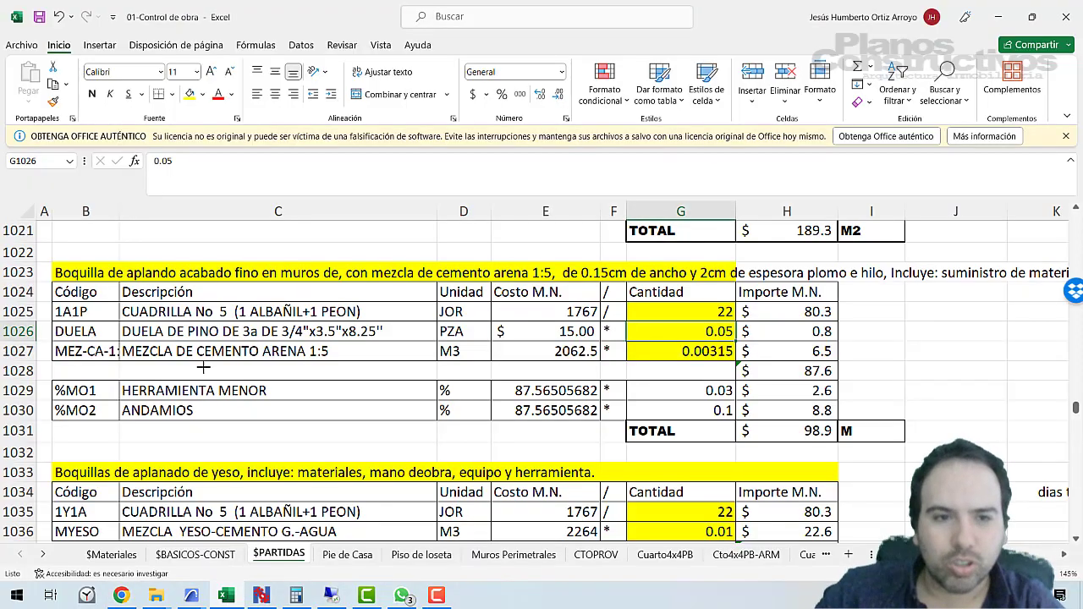
pyautogui.press('Down')
pyautogui.press('Up')
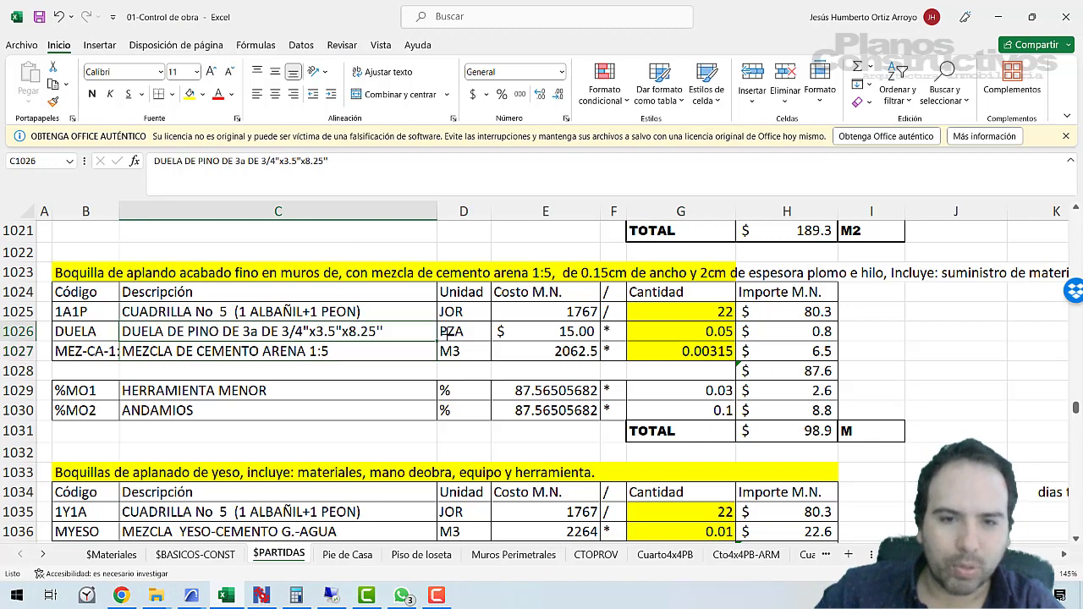
pyautogui.click(695, 331)
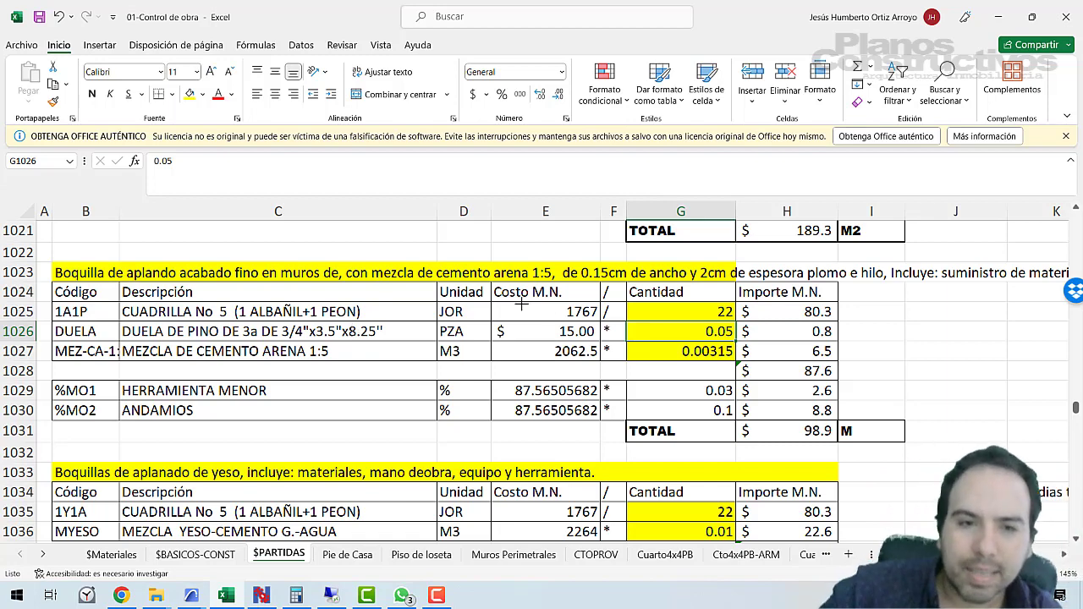
pyautogui.click(636, 352)
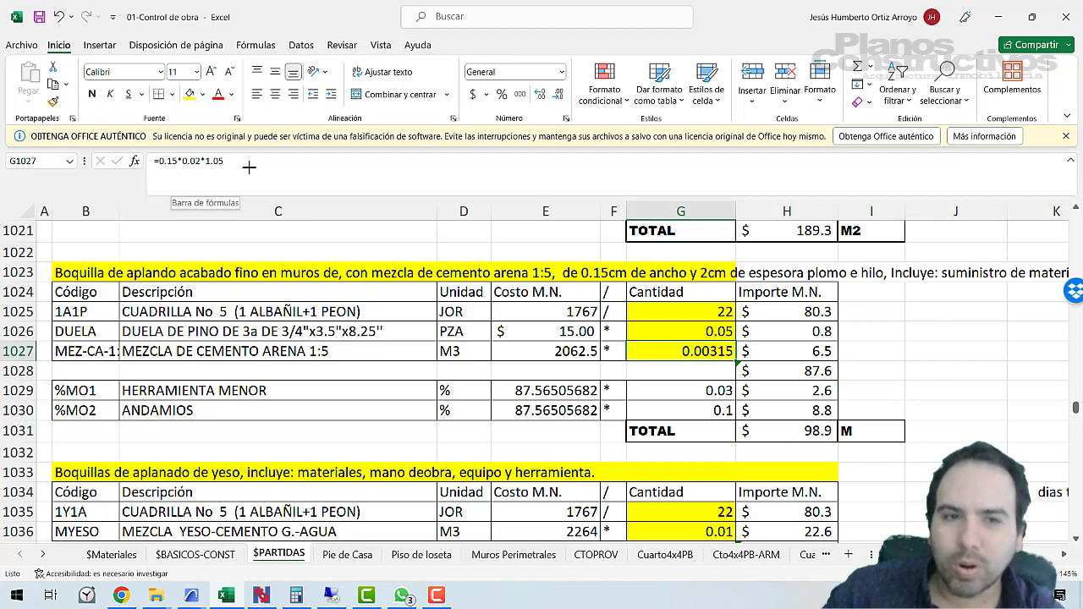
pyautogui.click(169, 161)
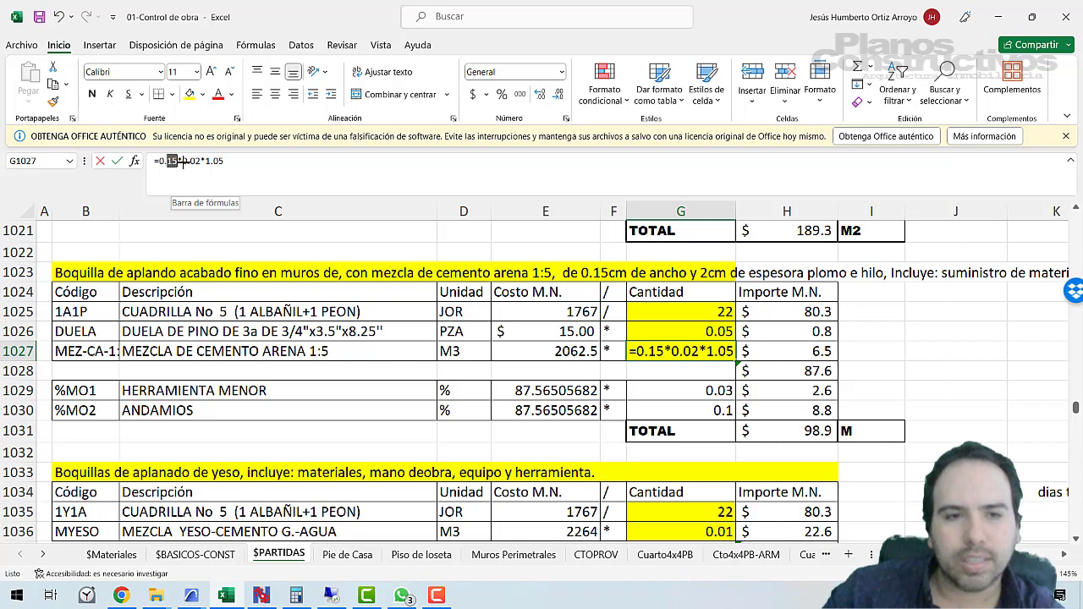
pyautogui.click(175, 161)
pyautogui.doubleClick(193, 161)
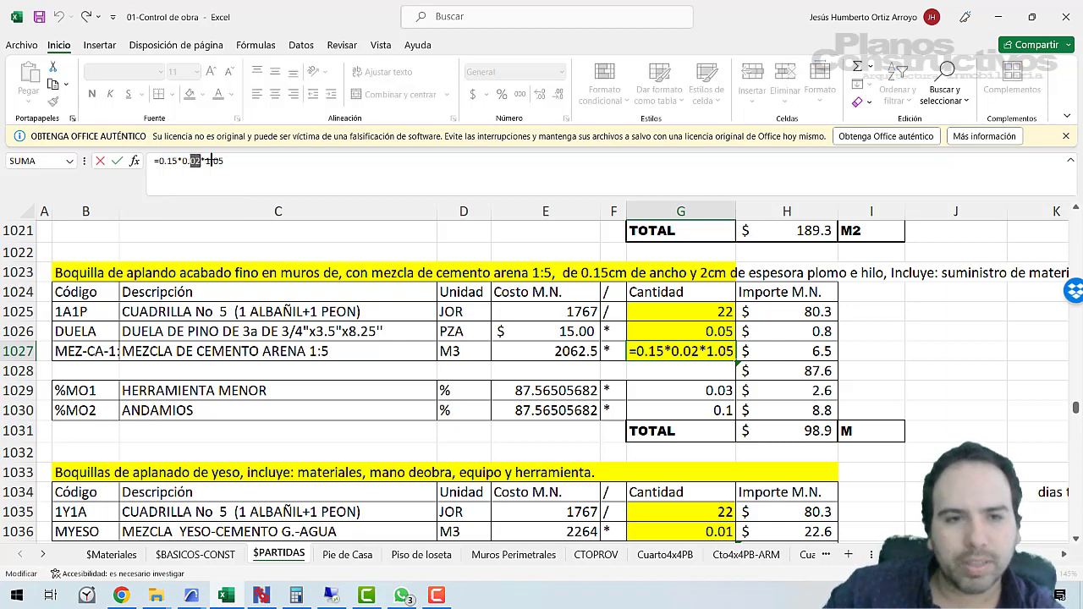
pyautogui.click(203, 161)
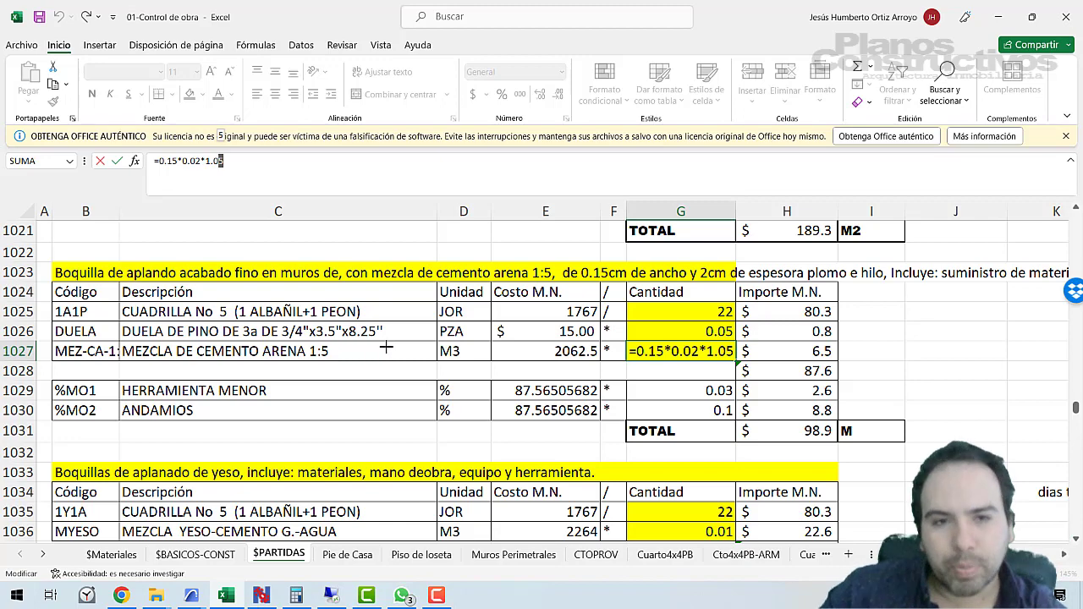
pyautogui.press('Return')
pyautogui.click(242, 213)
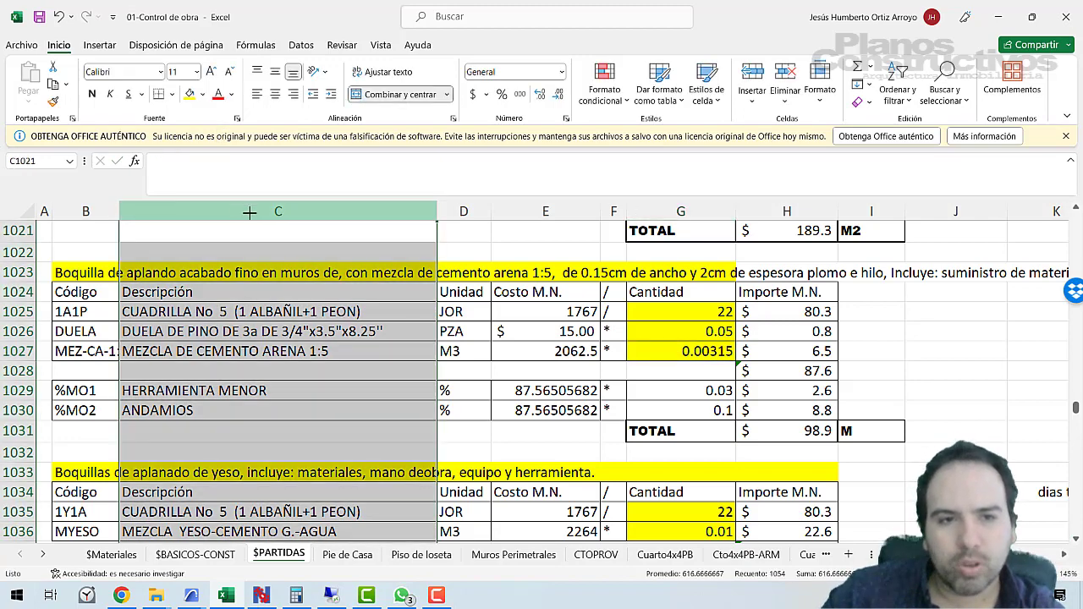
pyautogui.click(641, 343)
pyautogui.scroll(-2, 212, 364)
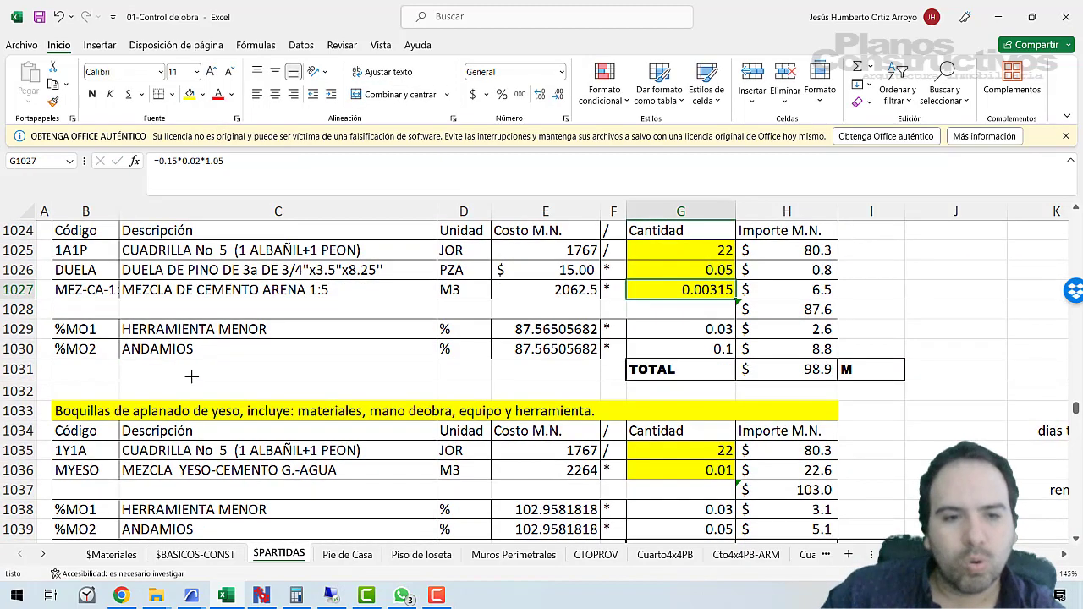
pyautogui.scroll(2, 74, 264)
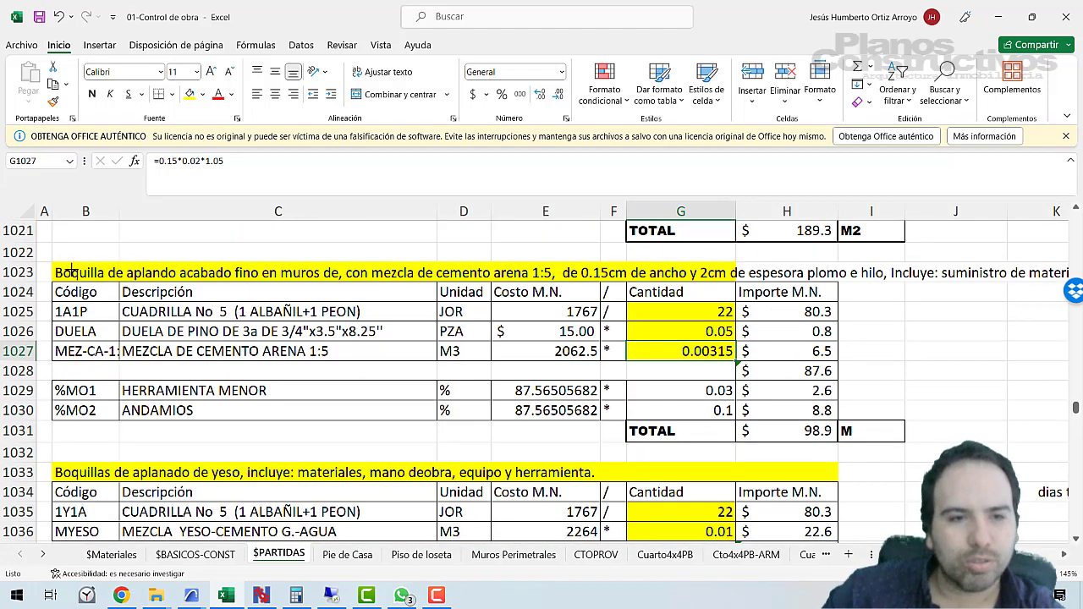
# Copy the fine-finish boquilla block B1023:I1031 and paste it at row 1042.
pyautogui.moveTo(72, 271); pyautogui.dragTo(849, 433)
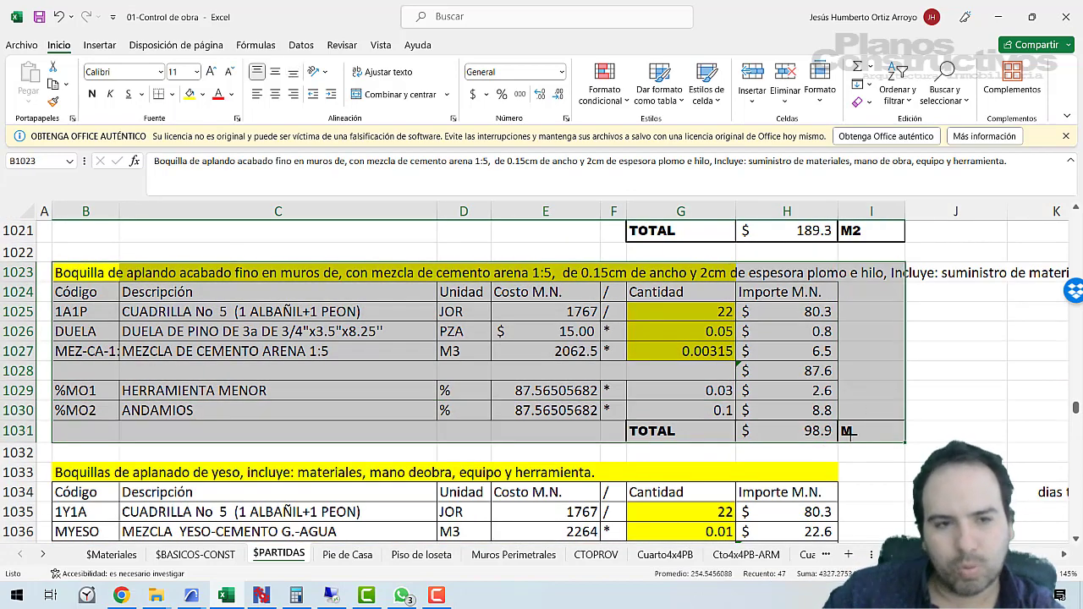
pyautogui.hotkey('ctrl', 'c')
pyautogui.scroll(-4, 380, 376)
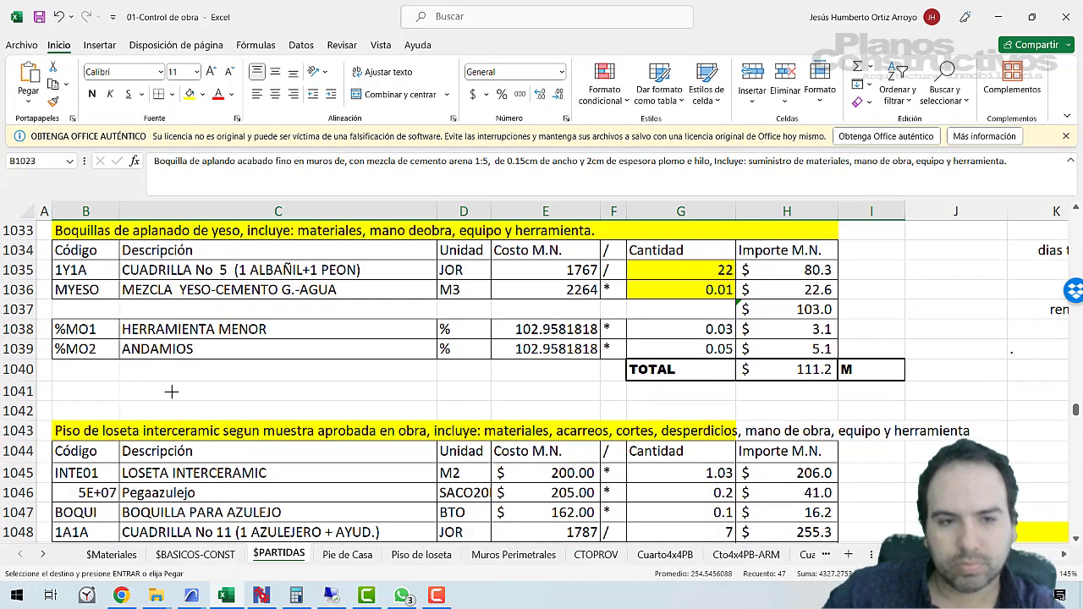
pyautogui.moveTo(28, 391); pyautogui.dragTo(7, 410)
pyautogui.press('Return')
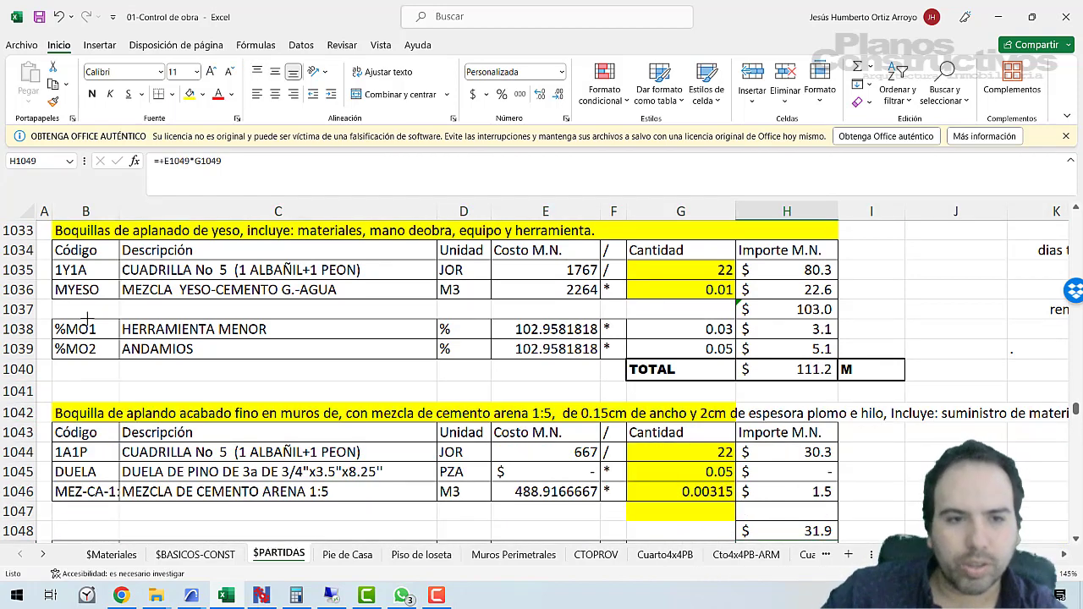
# Copy the MYESO plaster-mix row B1036:H1036.
pyautogui.moveTo(83, 289); pyautogui.dragTo(772, 294)
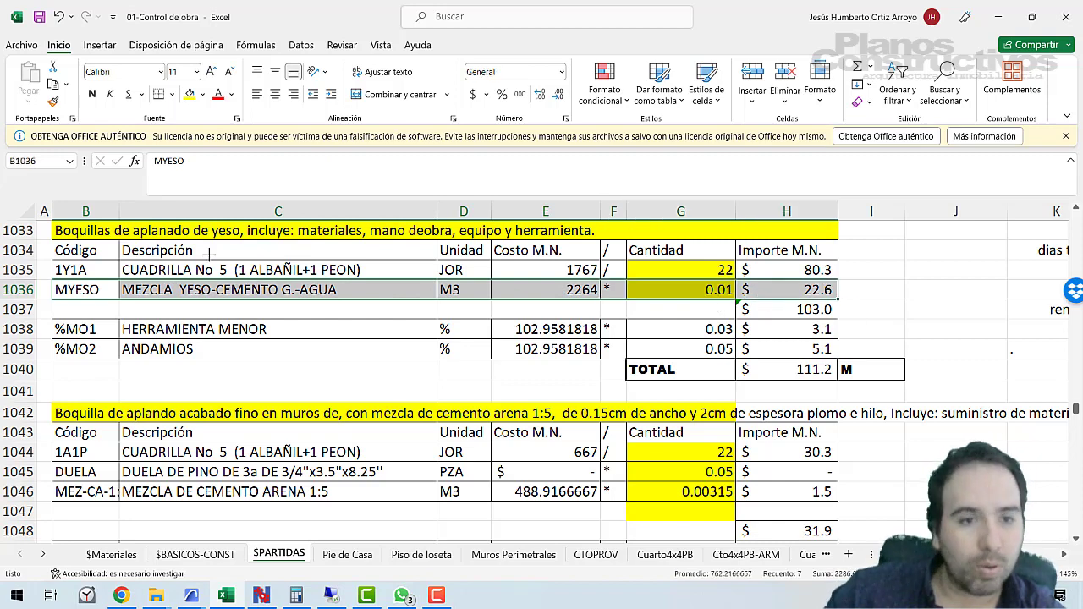
pyautogui.scroll(1, 215, 252)
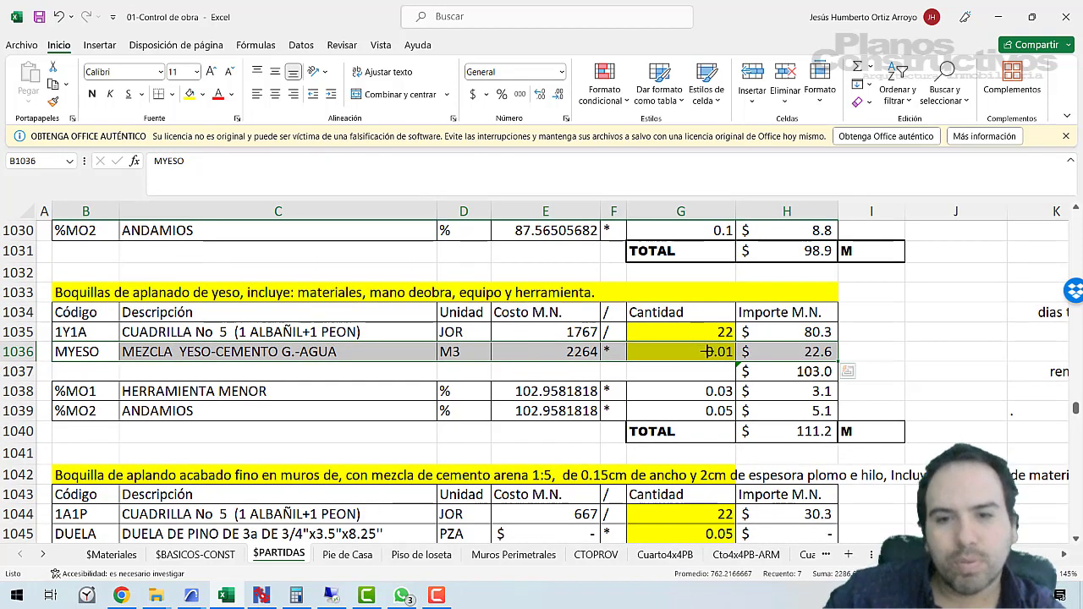
pyautogui.scroll(-3, 414, 323)
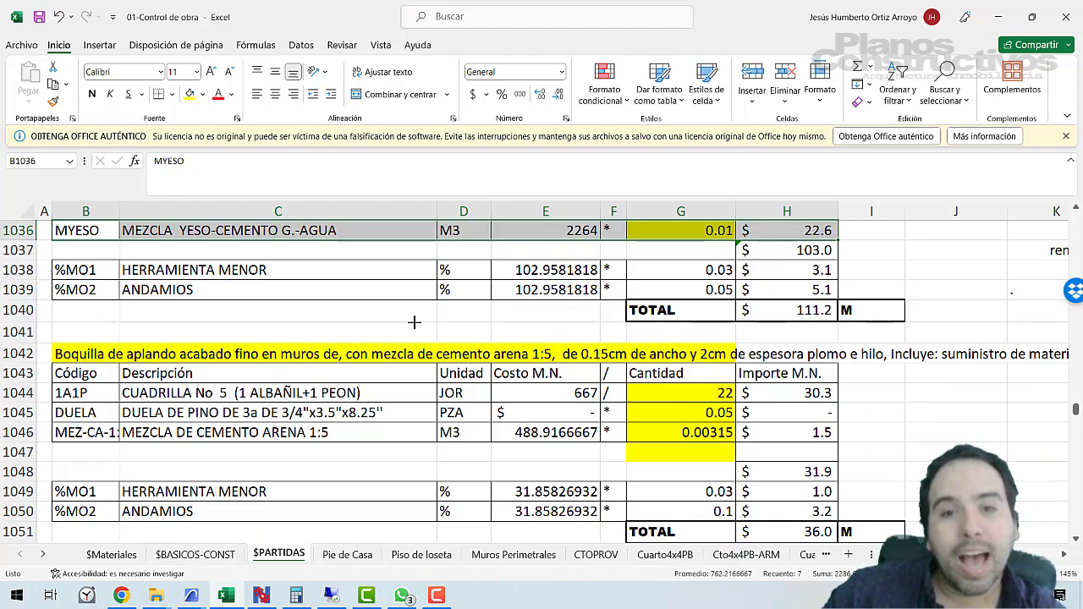
pyautogui.scroll(2, 414, 322)
pyautogui.hotkey('ctrl', 'c')
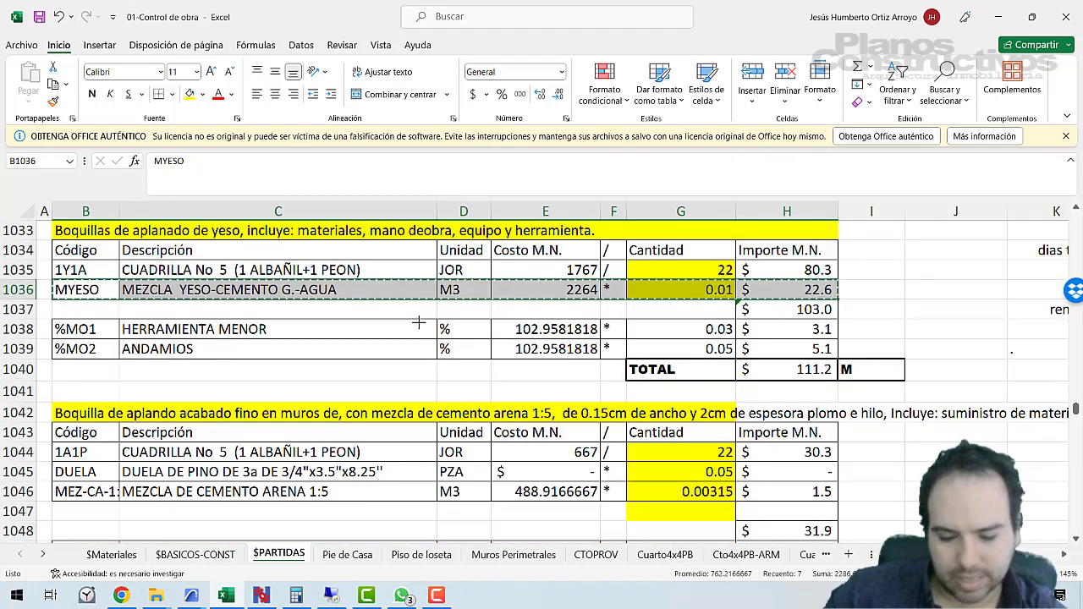
pyautogui.scroll(-2, 286, 380)
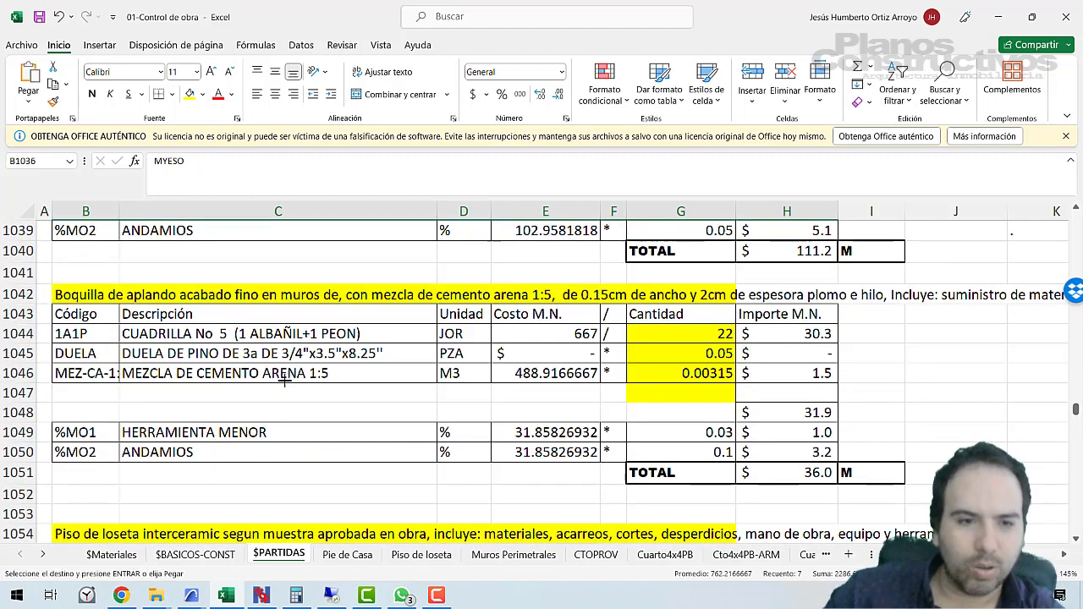
# Paste the MYESO row into row 1047 and change G1046's formula to =0.075*0.02*1.05.
pyautogui.click(79, 393)
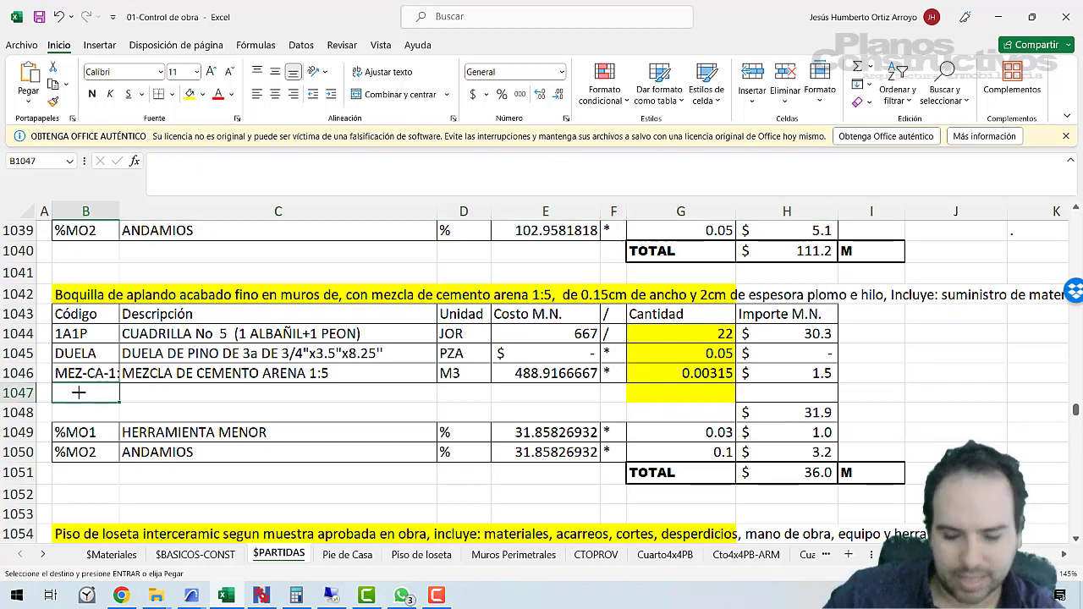
pyautogui.hotkey('ctrl', 'v')
pyautogui.click(638, 393)
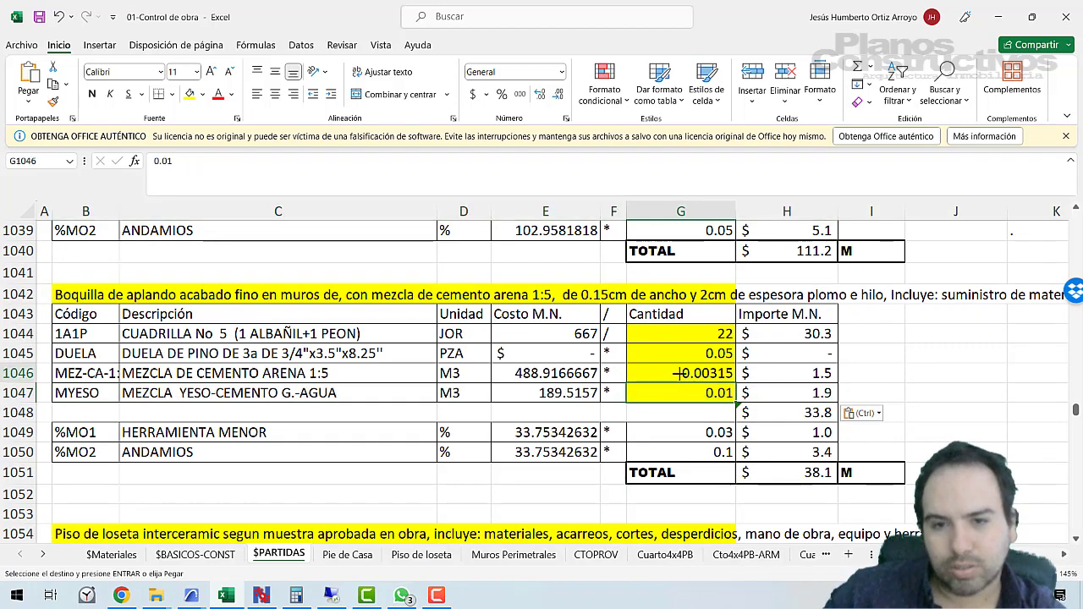
pyautogui.click(680, 373)
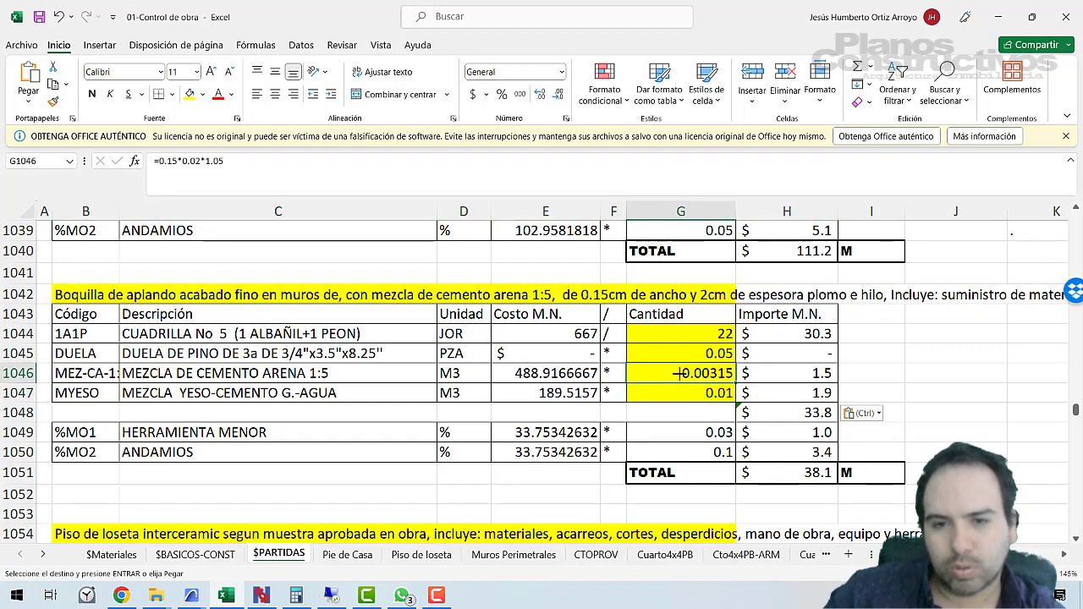
pyautogui.click(175, 161)
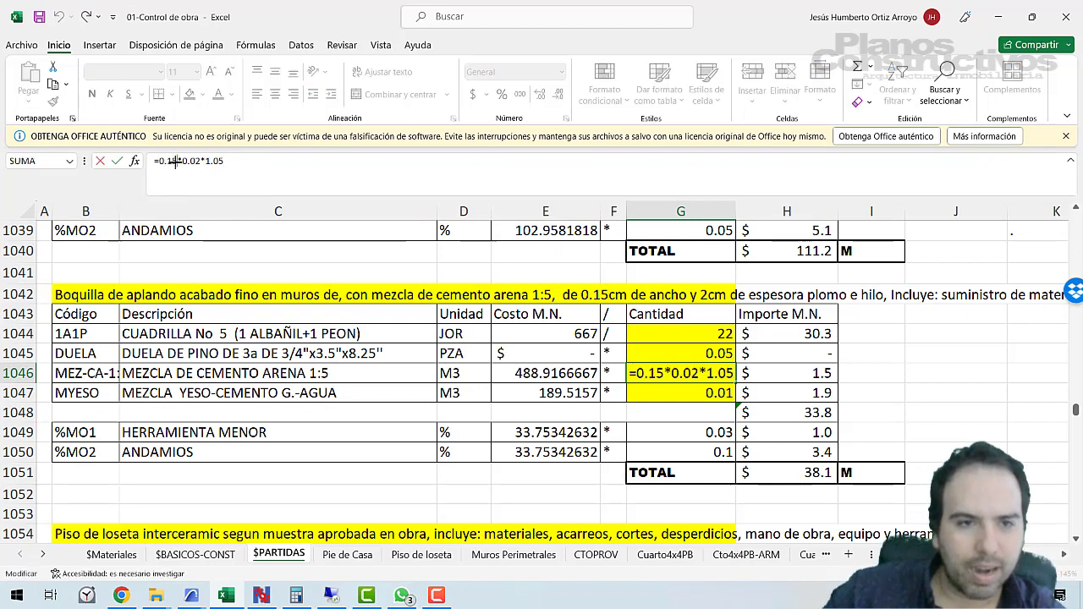
pyautogui.doubleClick(171, 160)
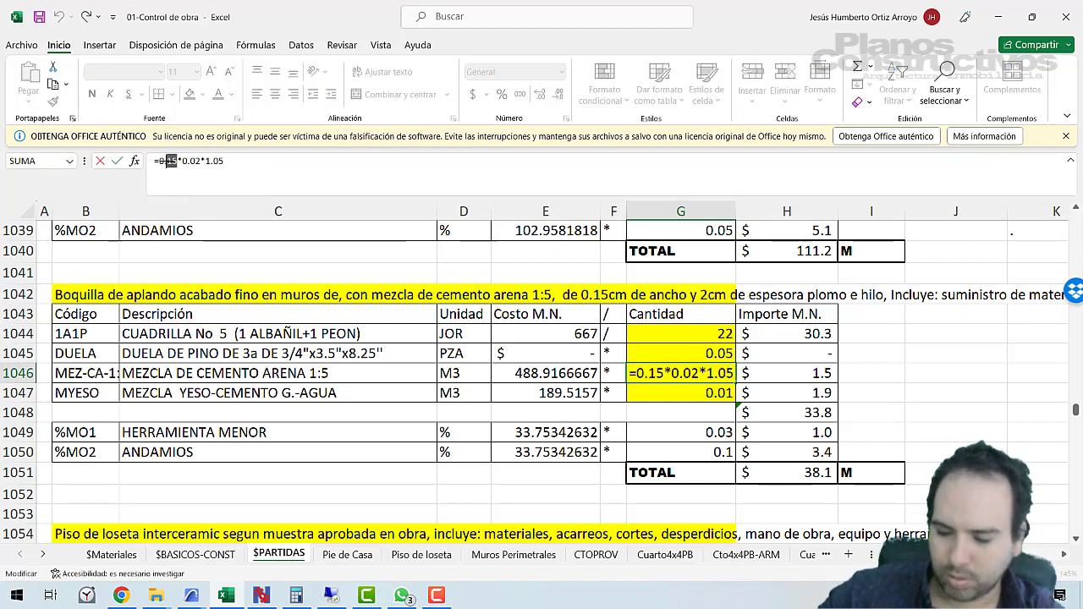
pyautogui.write('075')
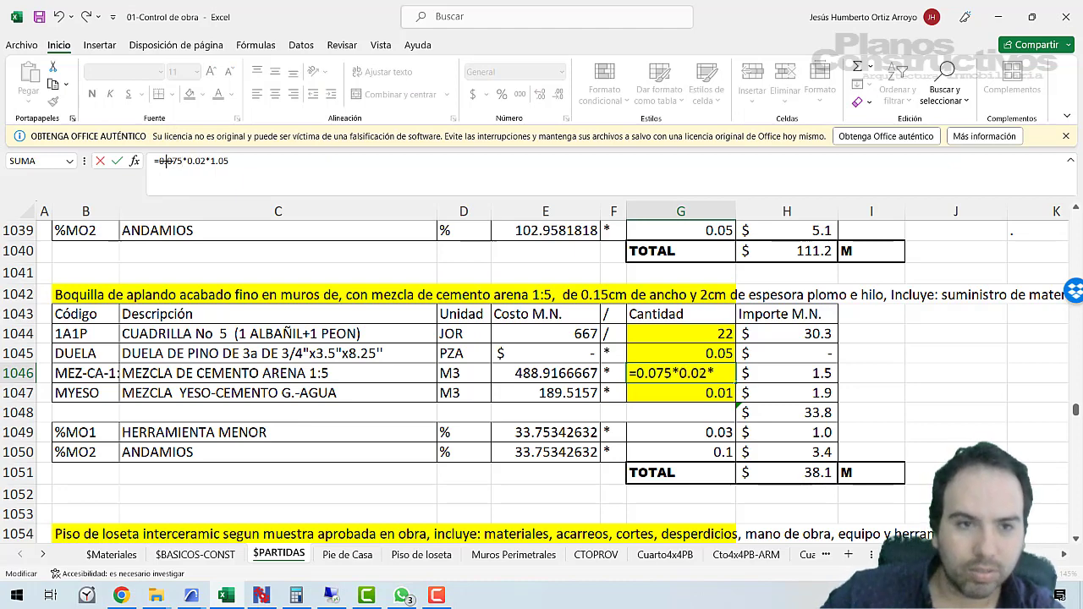
pyautogui.click(278, 178)
pyautogui.click(666, 442)
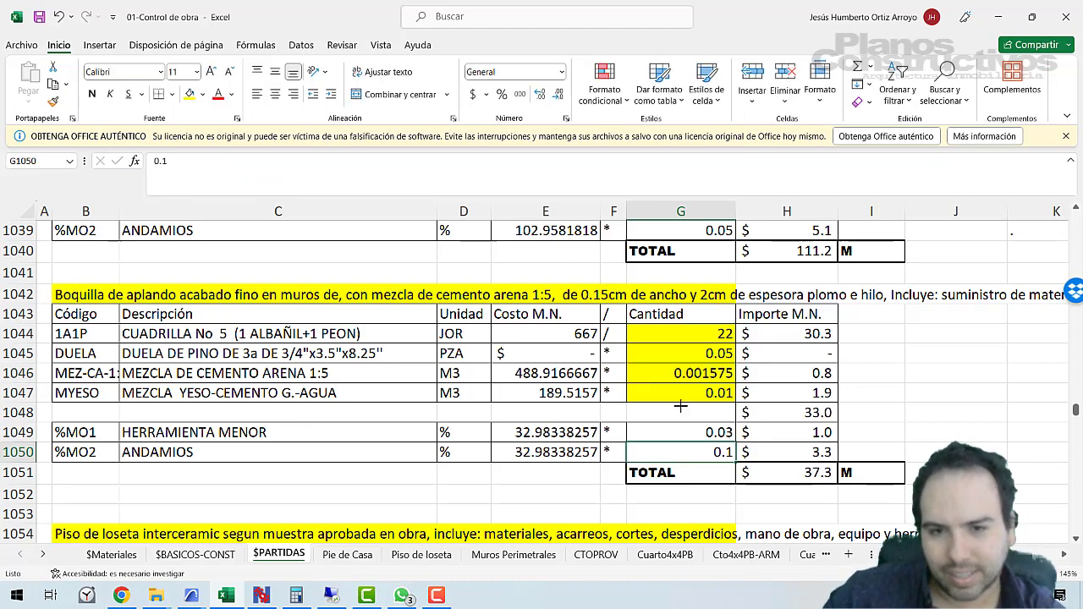
# Give G1047 the same formula so the MYESO quantity is also 0.001575.
pyautogui.click(697, 373)
pyautogui.hotkey('ctrl', 'c')
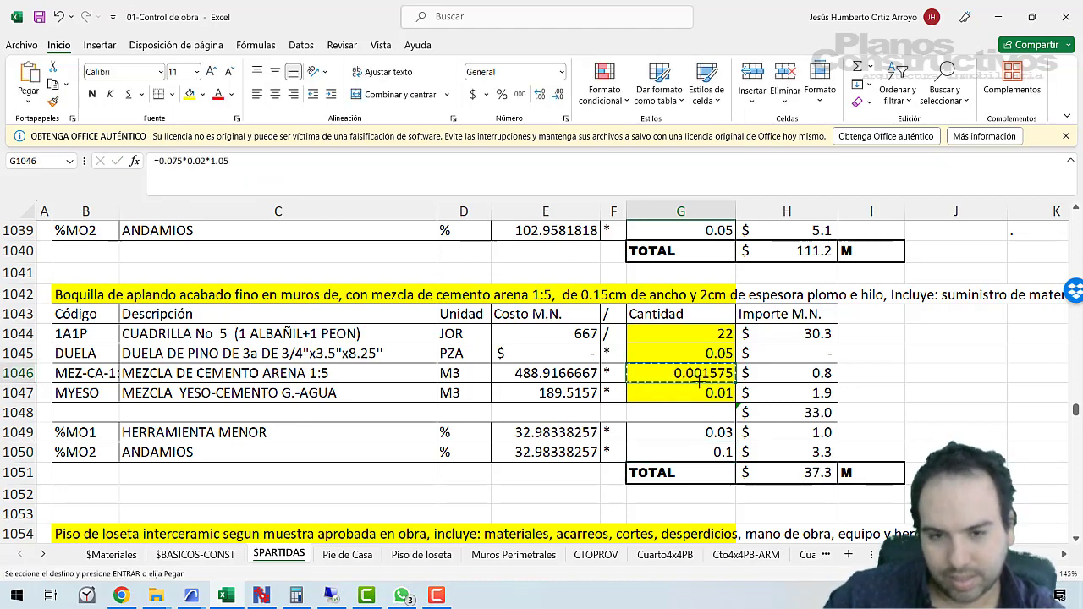
pyautogui.click(694, 394)
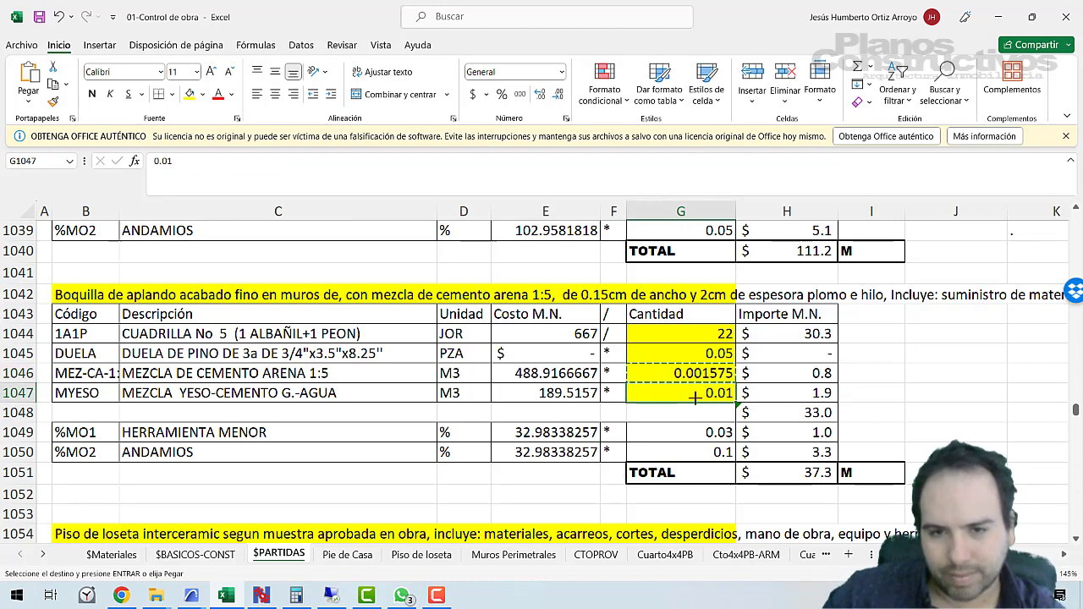
pyautogui.press('Escape')
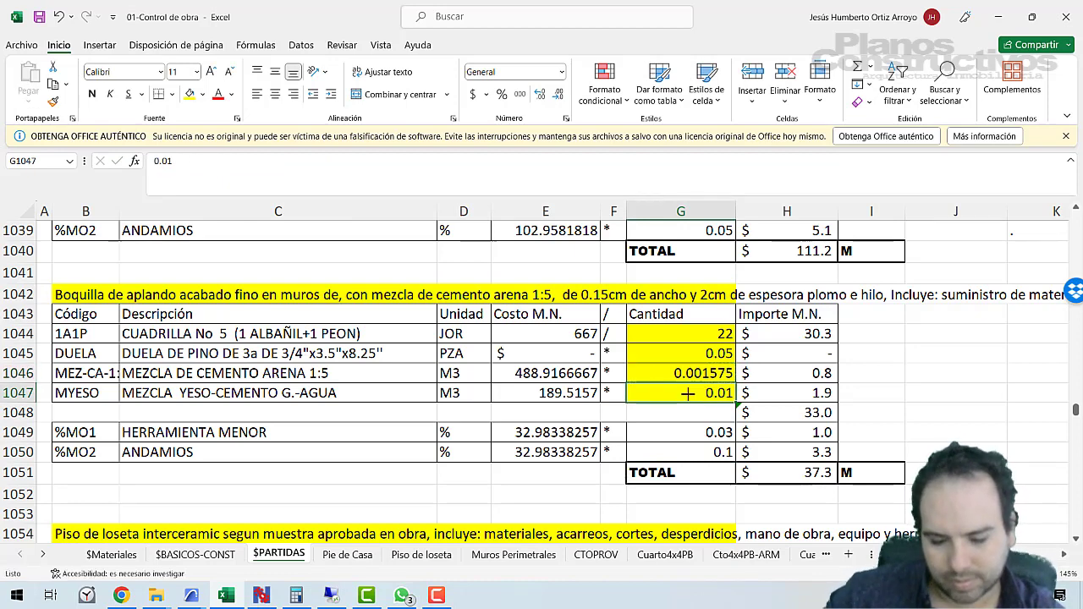
pyautogui.click(673, 372)
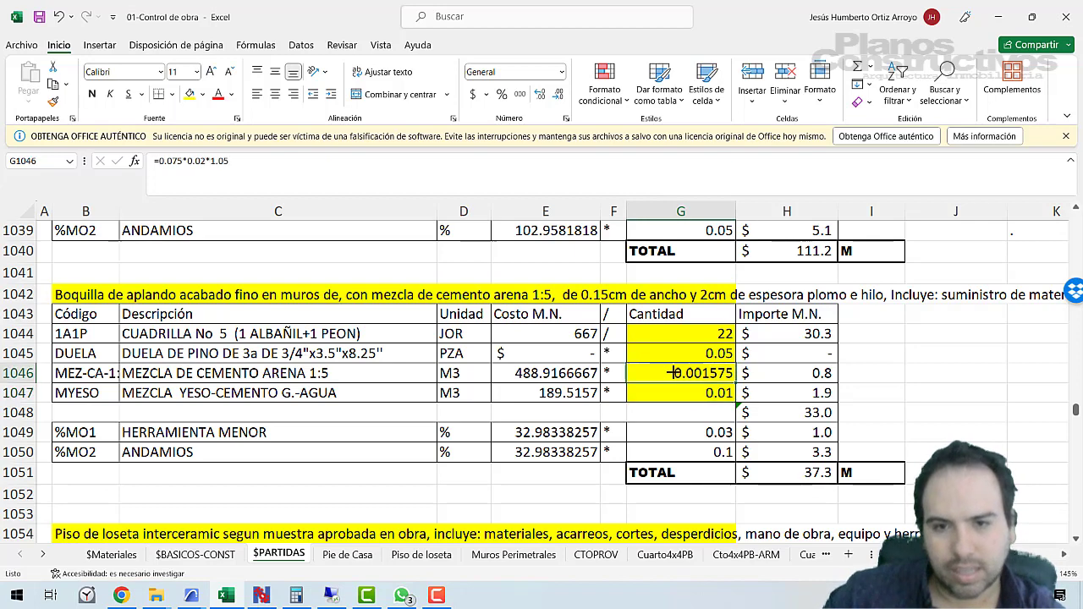
pyautogui.moveTo(290, 168); pyautogui.dragTo(155, 161)
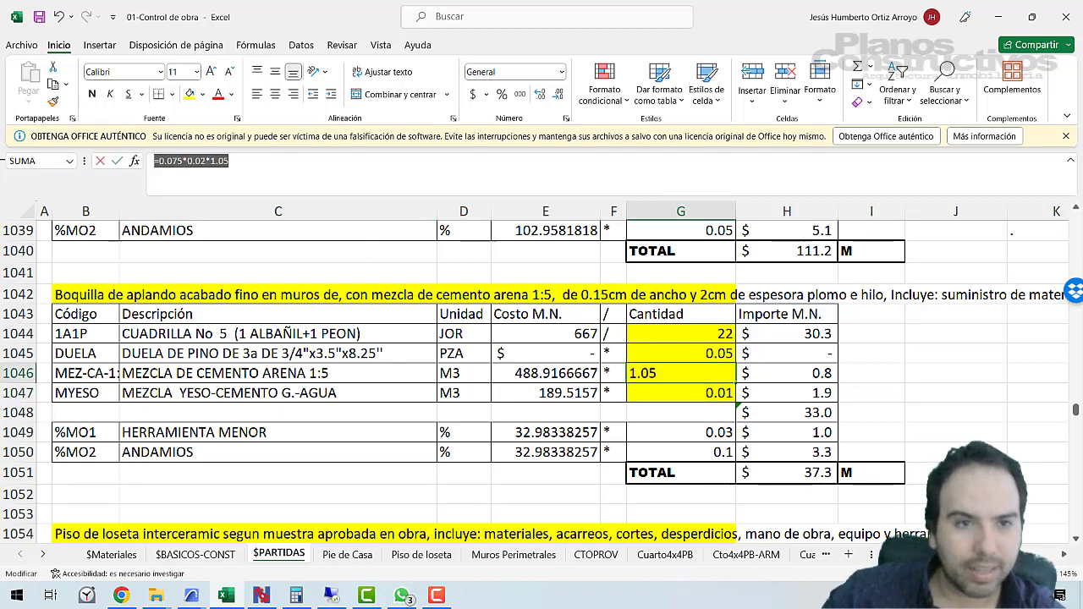
pyautogui.press('Return')
pyautogui.press('Return')
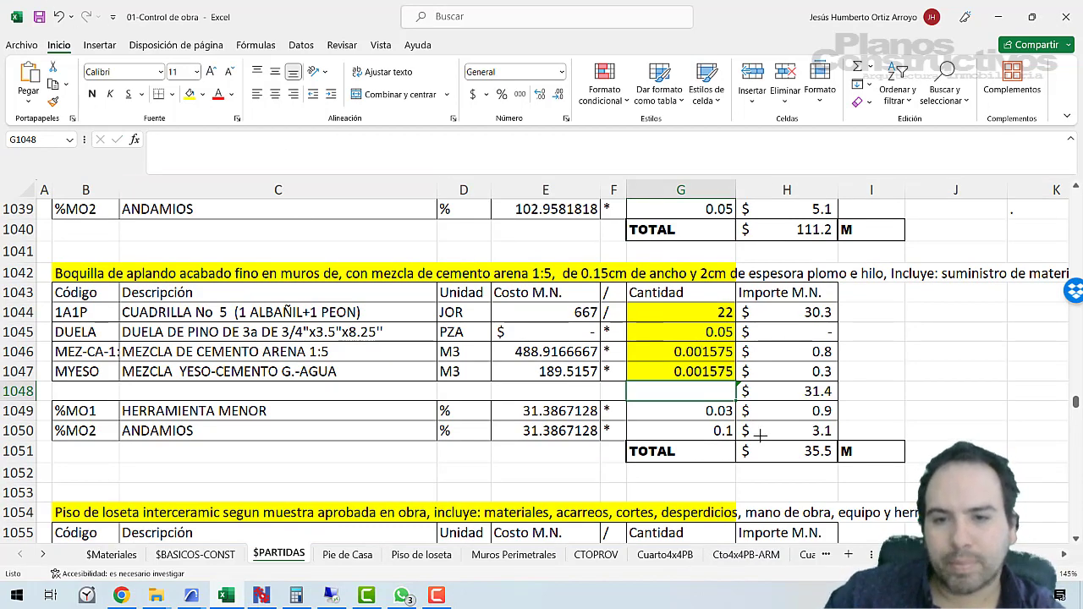
# Change the crew quantity in G1044 from 22 to 20.
pyautogui.click(908, 400)
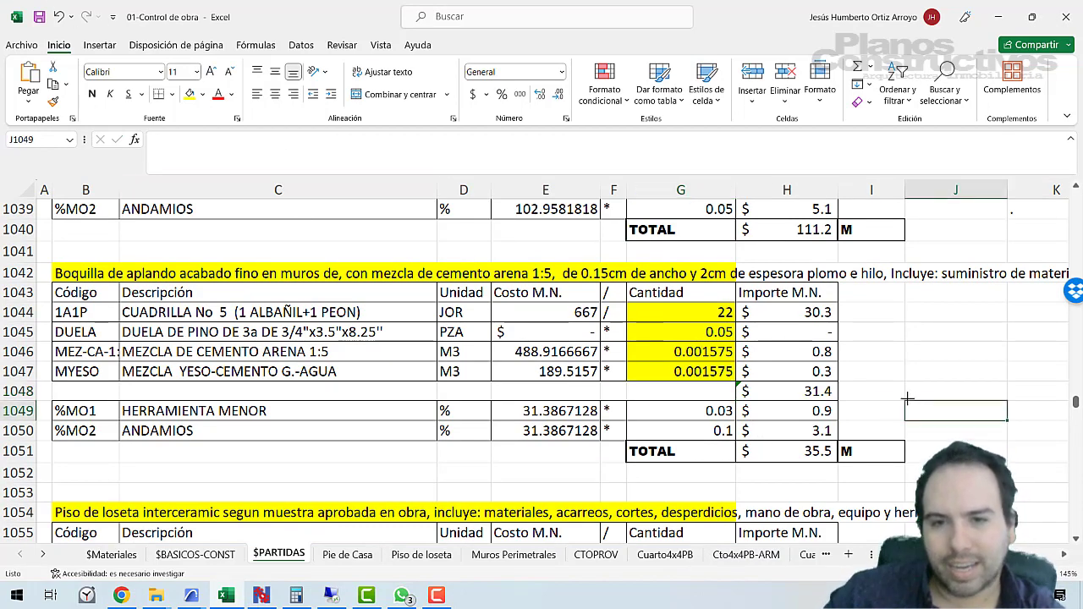
pyautogui.click(912, 368)
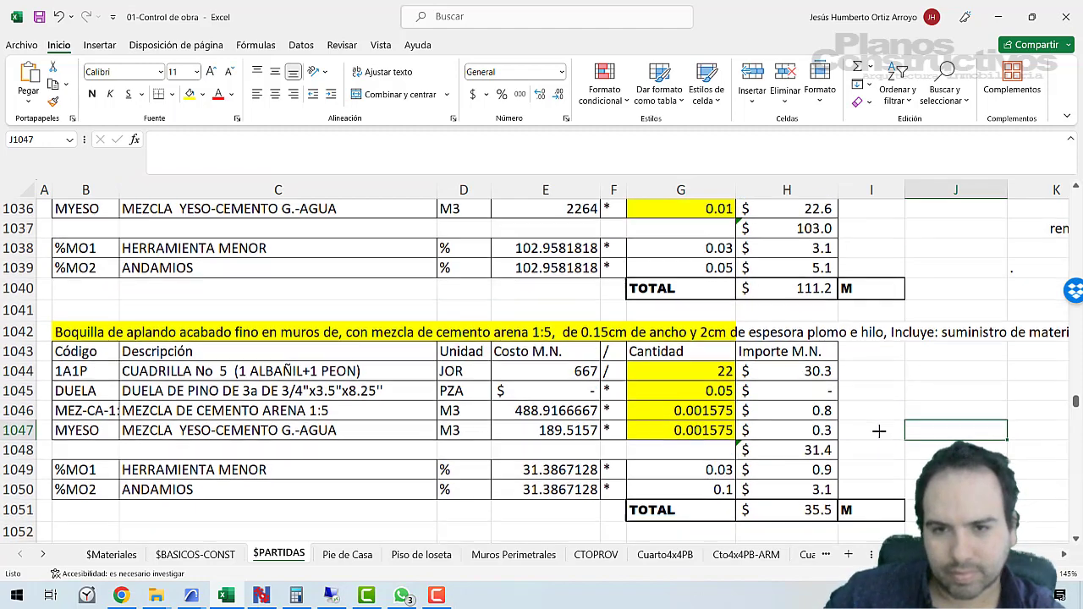
pyautogui.scroll(1, 880, 428)
pyautogui.scroll(1, 885, 416)
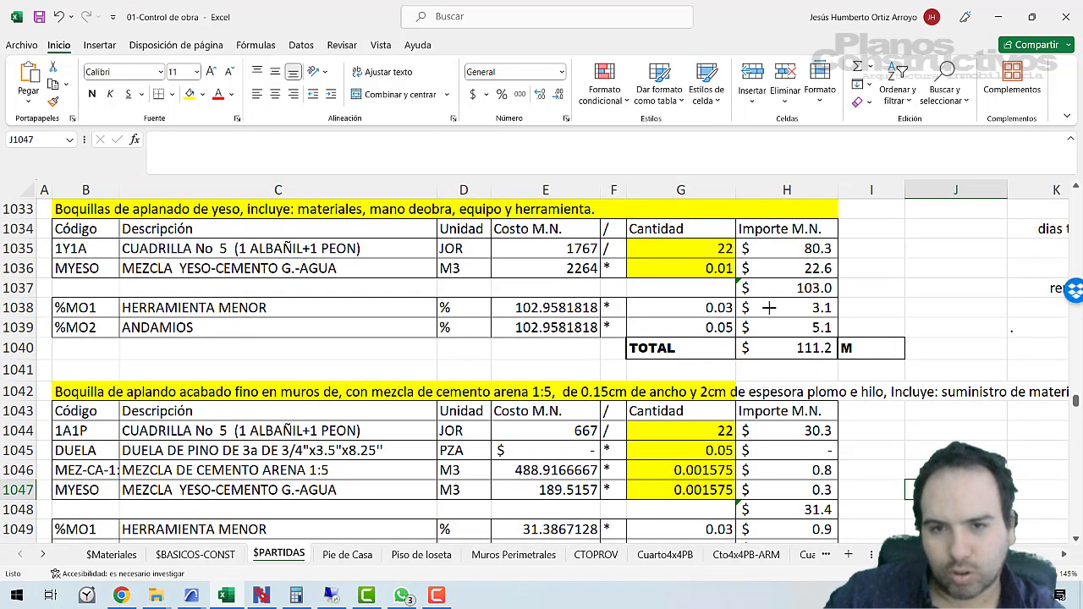
pyautogui.click(687, 429)
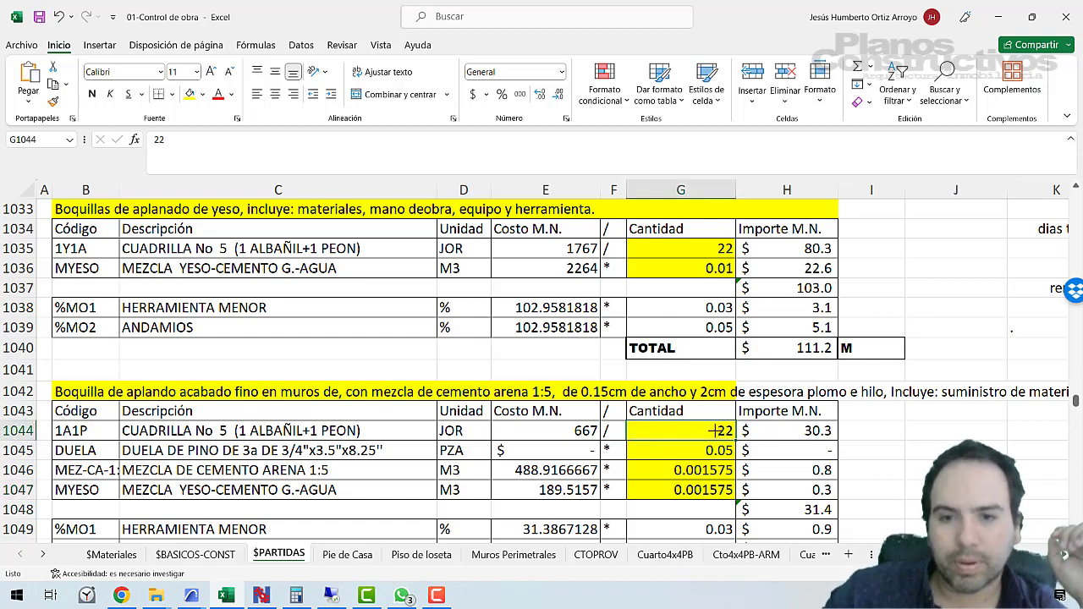
pyautogui.write('20')
pyautogui.press('Return')
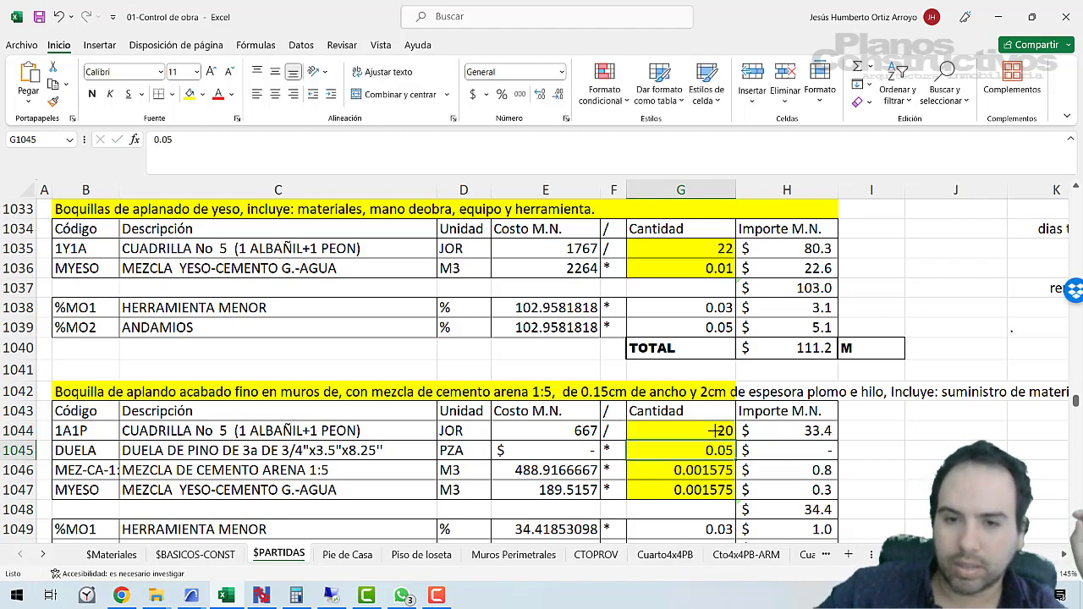
# Inspect the H1051 total formula and the MYESO cost reference in the plaster boquilla item.
pyautogui.scroll(-1, 715, 465)
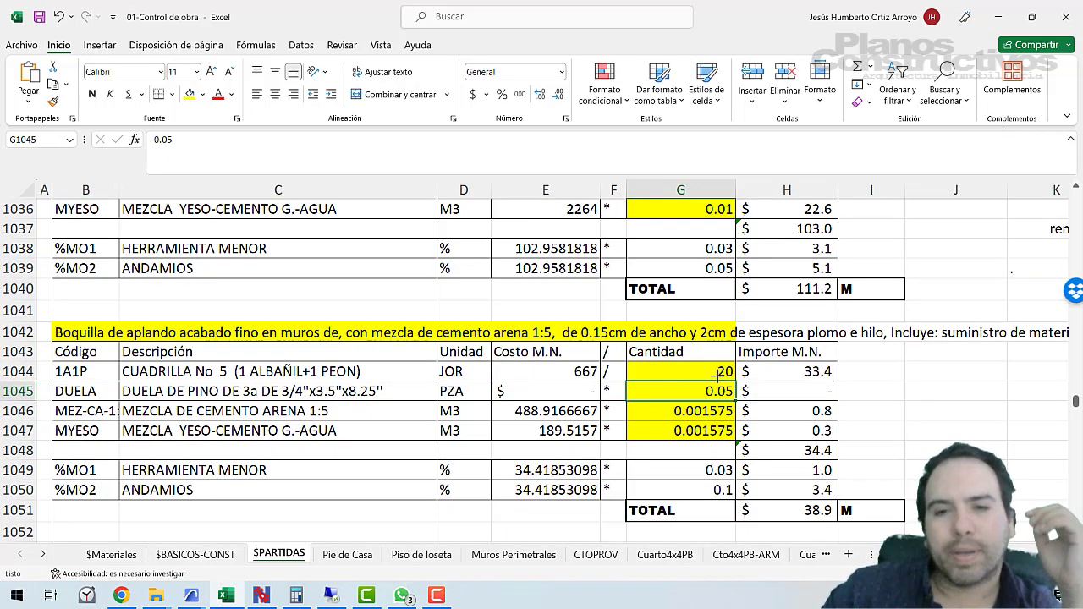
pyautogui.click(804, 509)
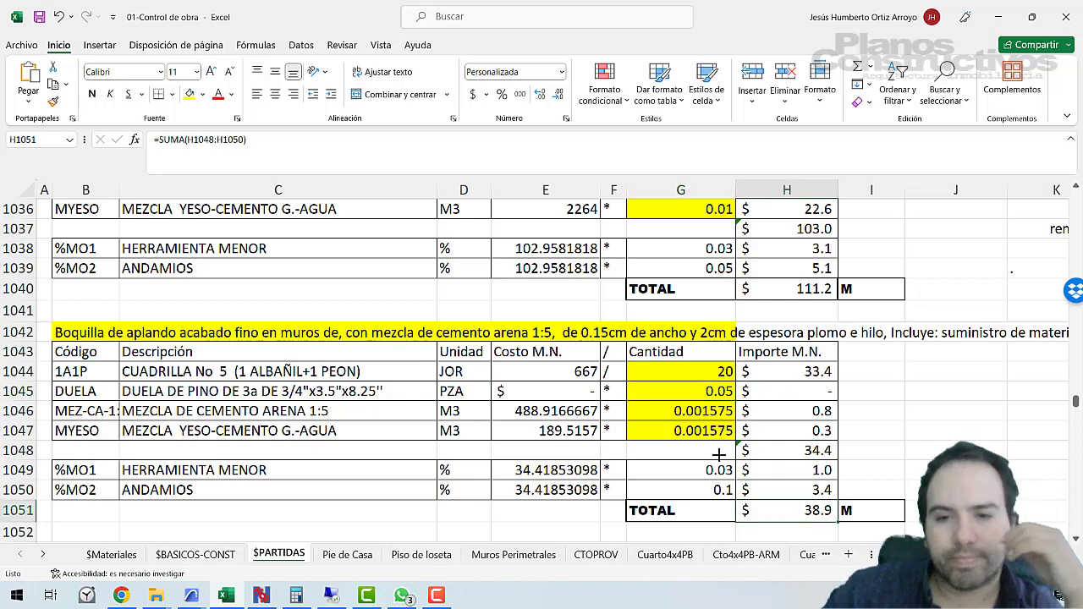
pyautogui.click(534, 431)
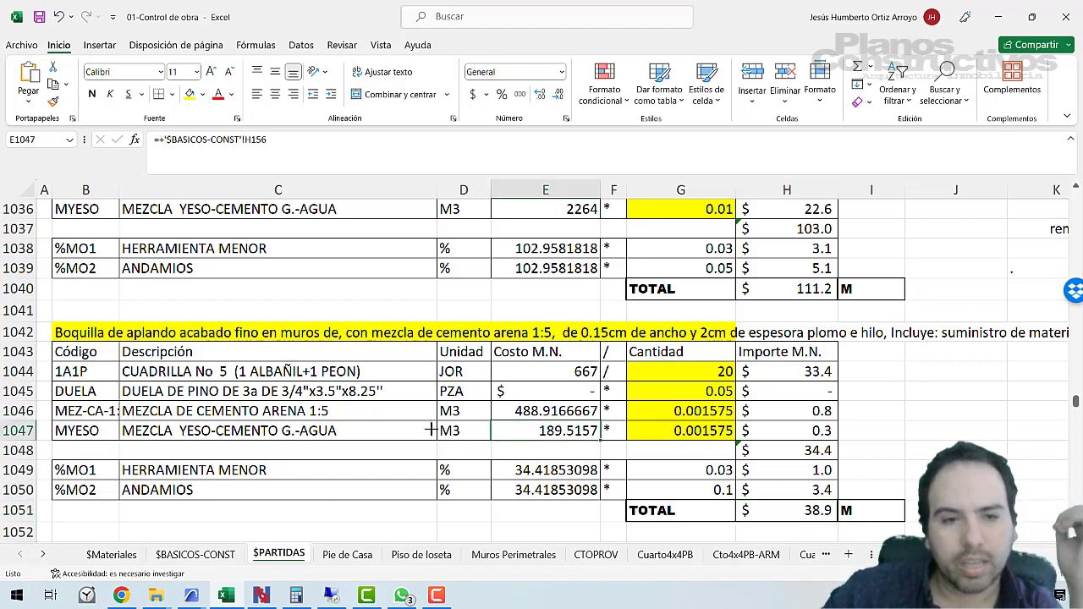
pyautogui.scroll(1, 528, 307)
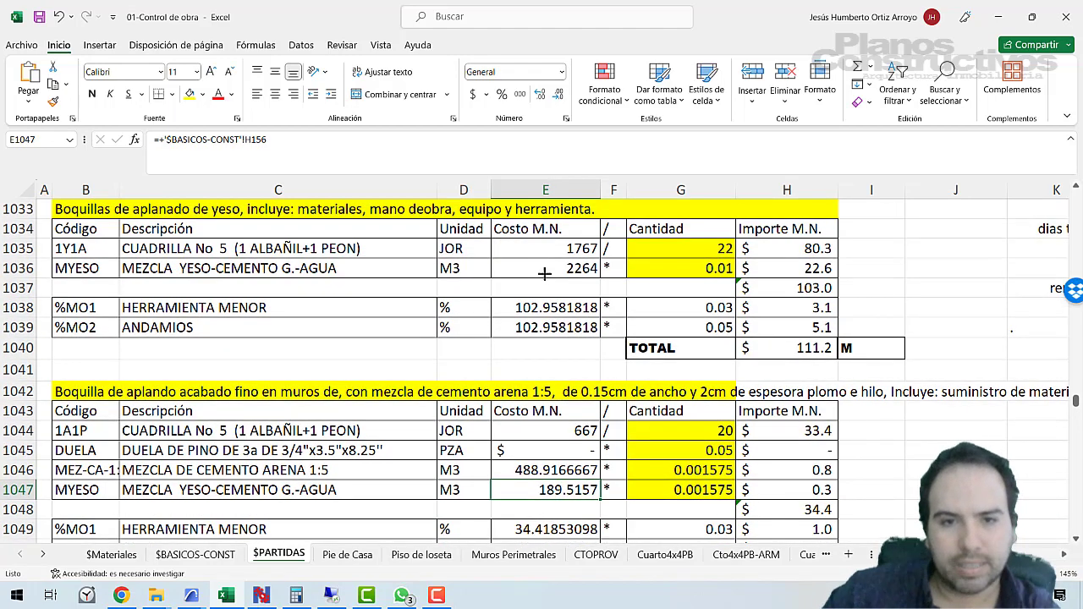
pyautogui.click(546, 270)
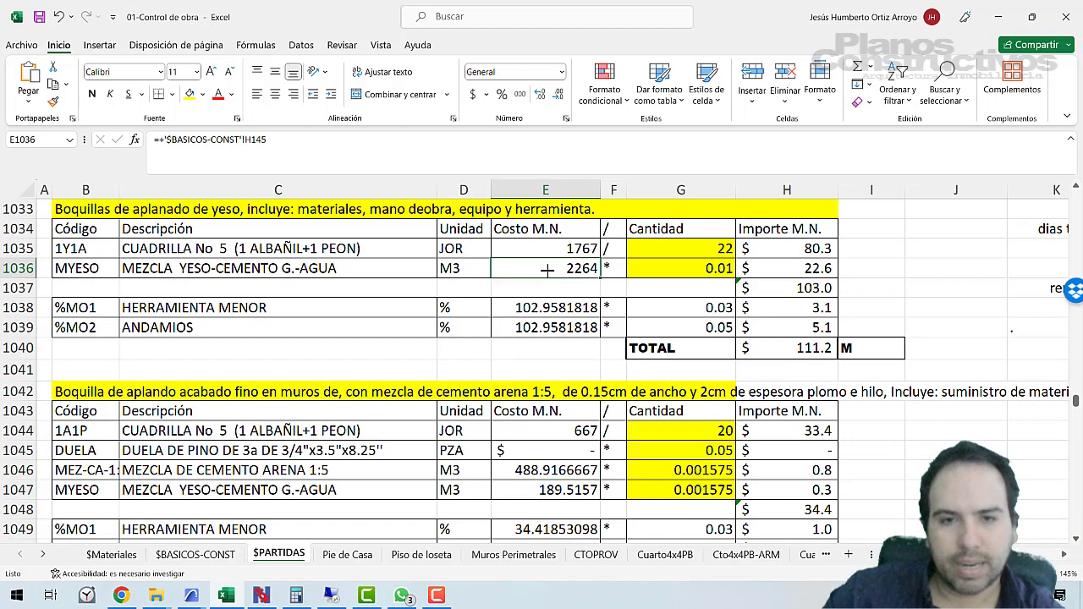
pyautogui.tripleClick(285, 136)
pyautogui.press('Escape')
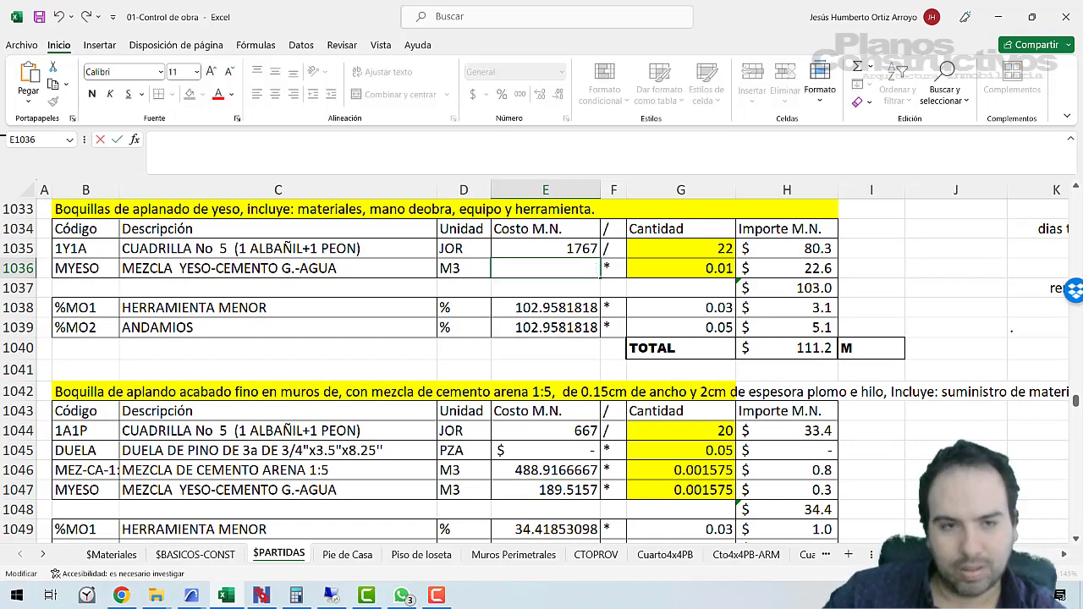
pyautogui.tripleClick(210, 139)
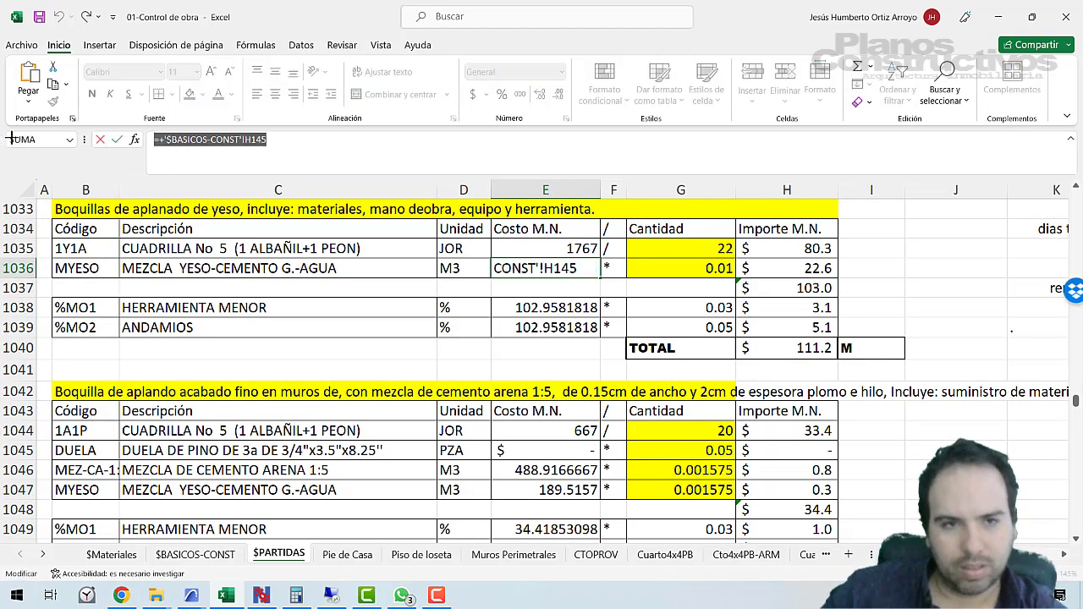
pyautogui.press('Return')
# Link the pine board cost in E1045 to E1026 with =+E1026, giving $15.00.
pyautogui.press('Down')
pyautogui.press('Down')
pyautogui.press('Down')
pyautogui.press('Down')
pyautogui.press('Down')
pyautogui.press('Down')
pyautogui.press('Down')
pyautogui.press('Down')
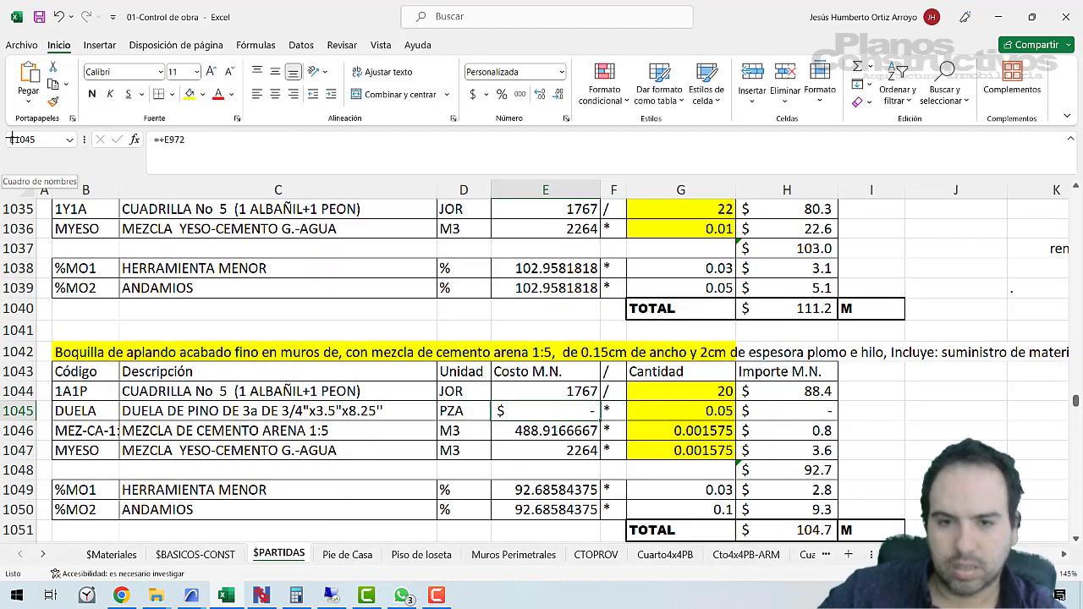
pyautogui.write('+')
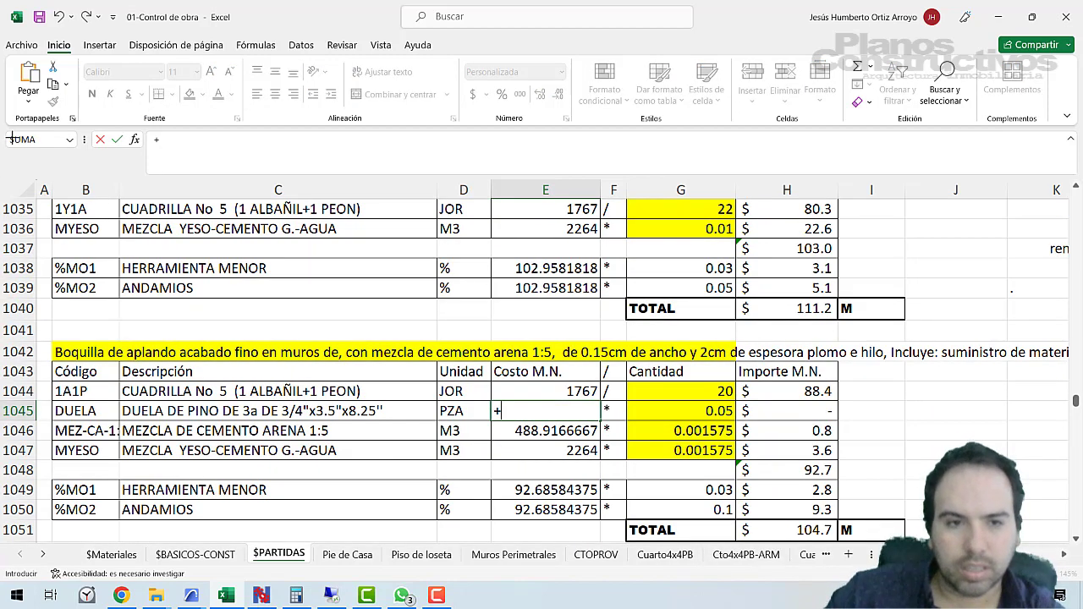
pyautogui.scroll(2, 178, 232)
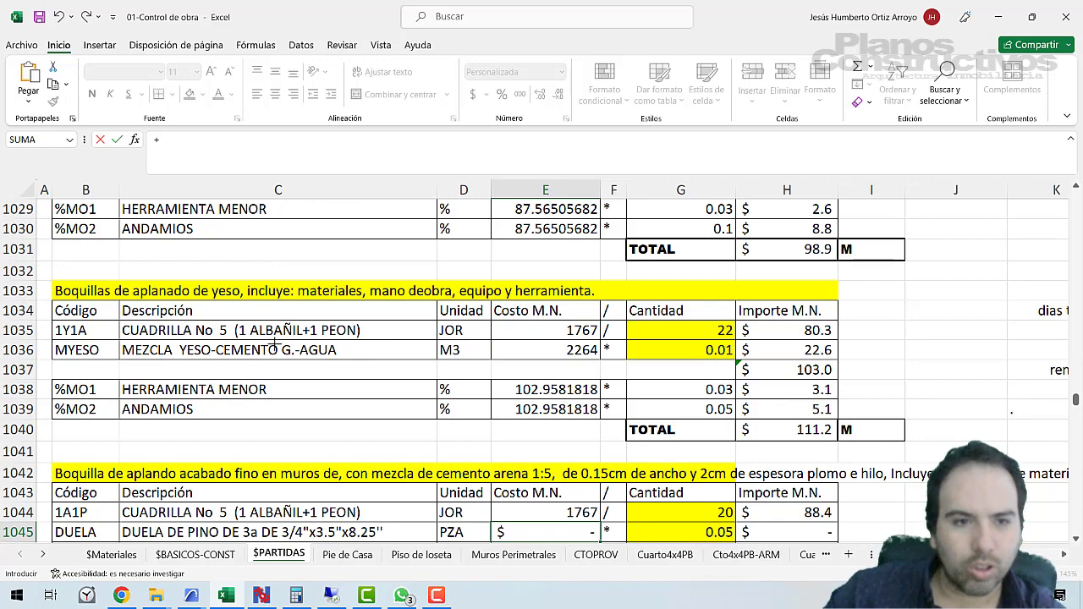
pyautogui.scroll(2, 275, 343)
pyautogui.click(551, 268)
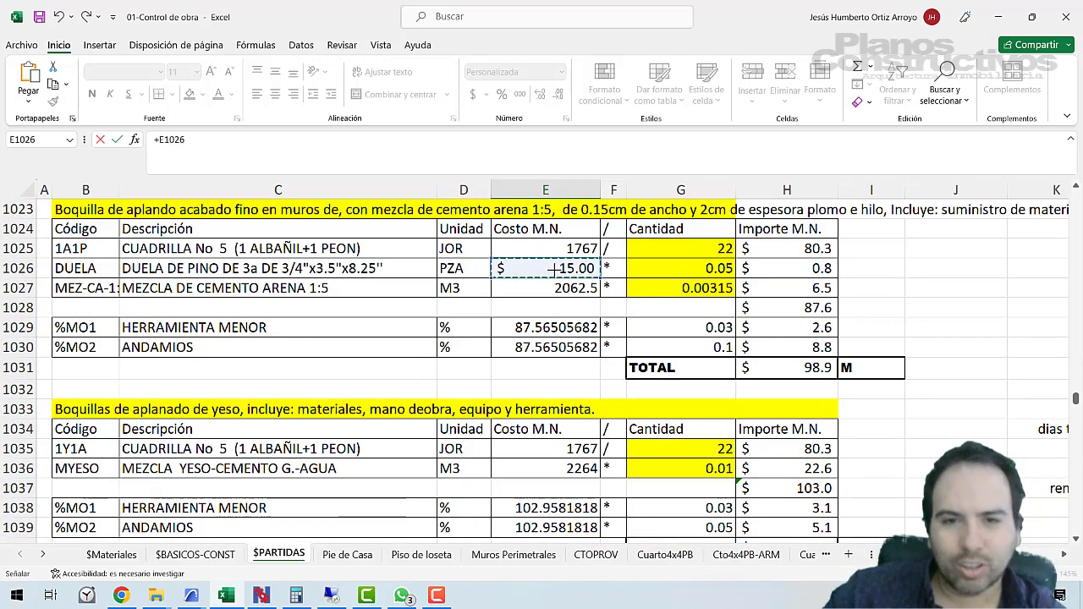
pyautogui.press('Return')
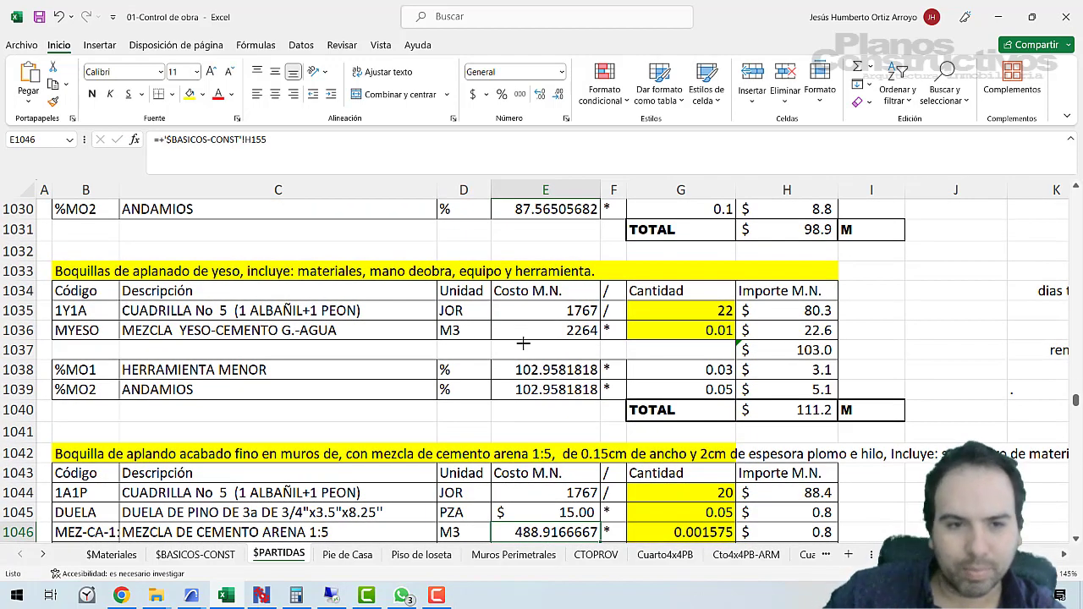
# Link the cement mortar cost in E1046 to E1027, giving 2062.5.
pyautogui.scroll(-1, 569, 482)
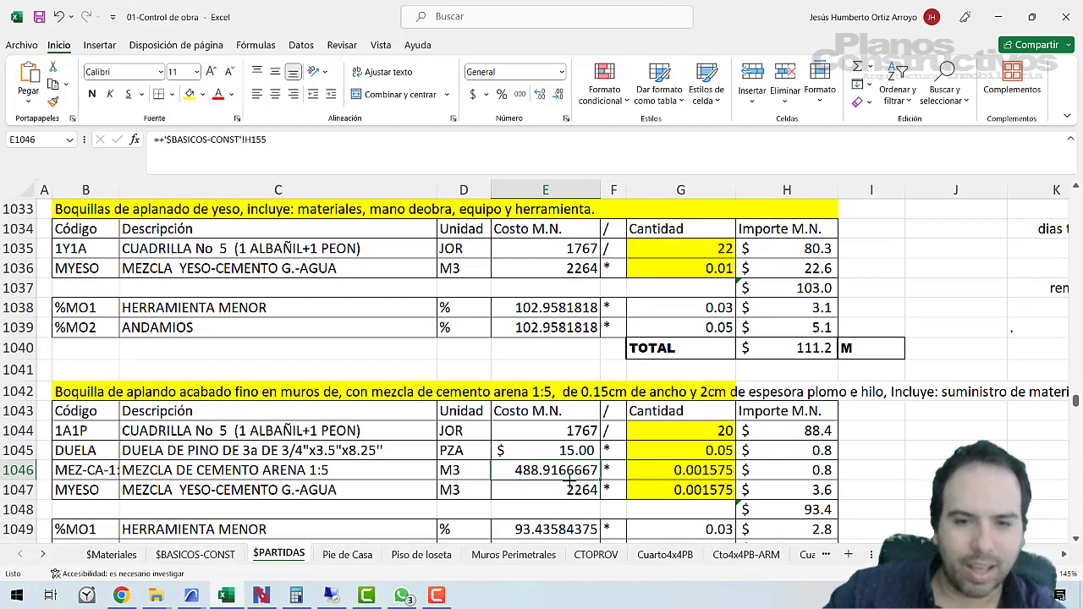
pyautogui.write('+')
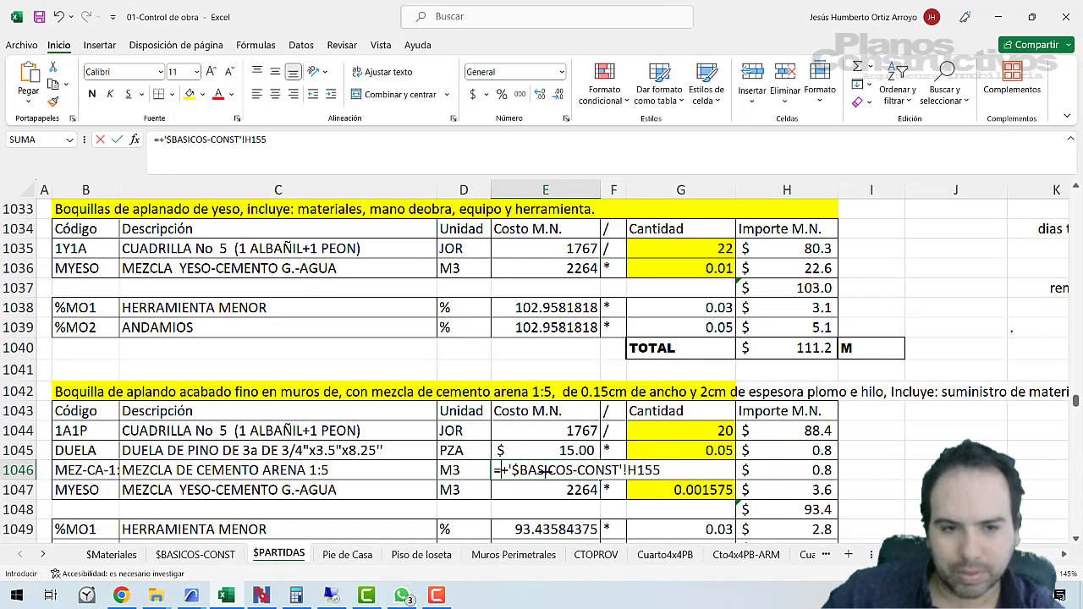
pyautogui.scroll(4, 546, 449)
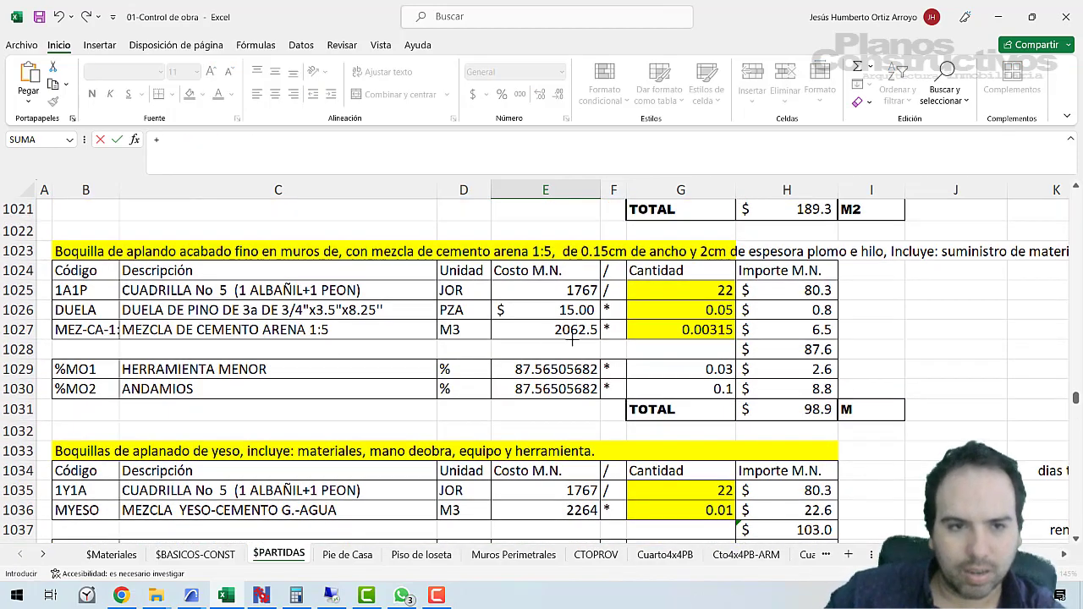
pyautogui.click(573, 329)
pyautogui.press('Return')
pyautogui.scroll(-9, 573, 330)
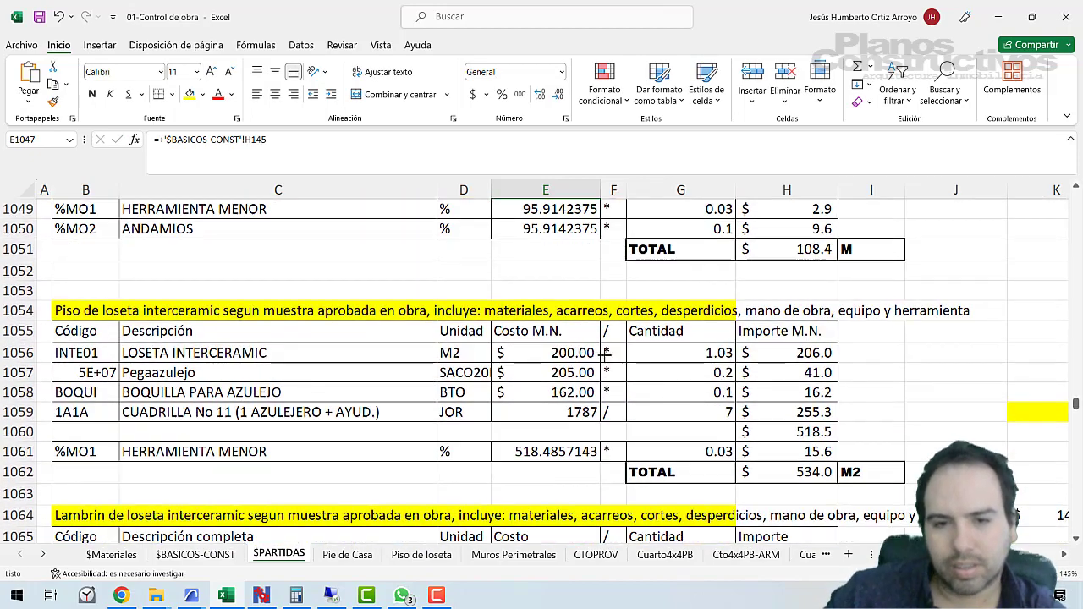
pyautogui.click(828, 432)
pyautogui.press('F2')
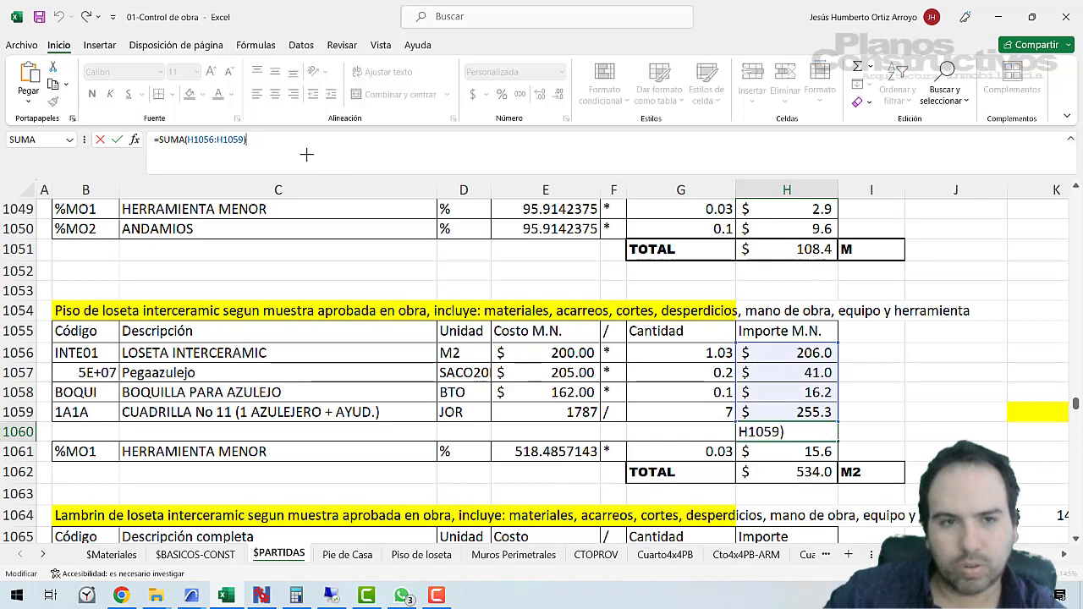
pyautogui.press('Return')
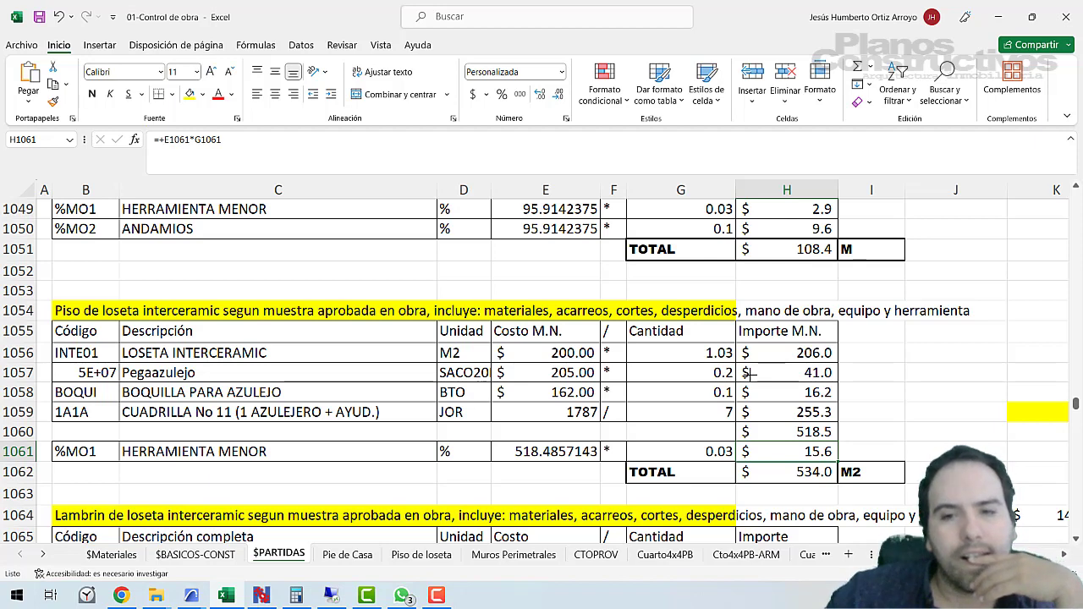
pyautogui.press('Up')
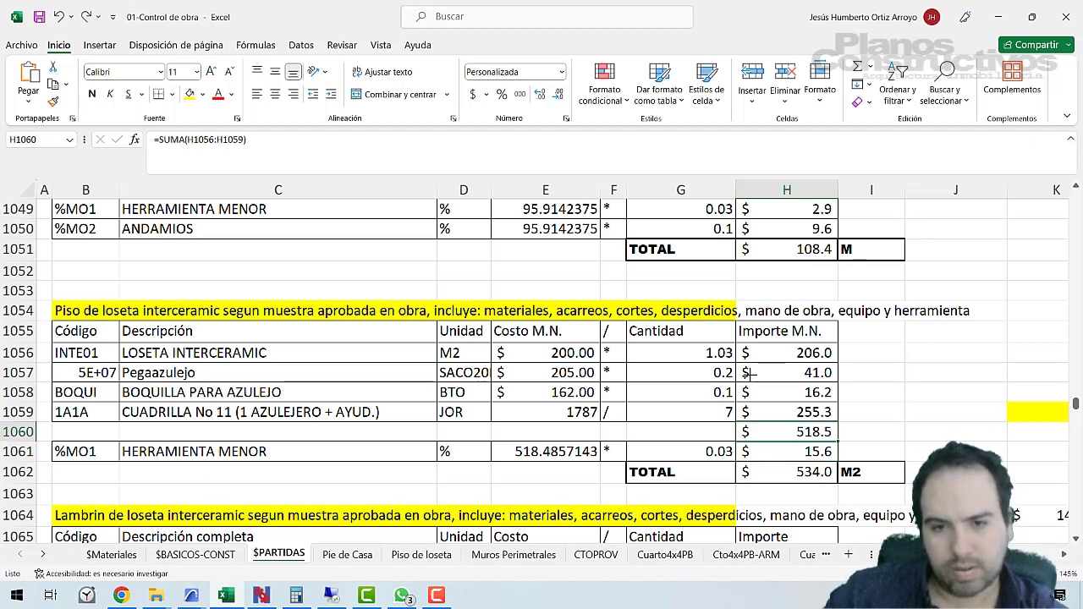
pyautogui.hotkey('ctrl', 'z')
pyautogui.hotkey('ctrl', 'z')
pyautogui.hotkey('ctrl', 'z')
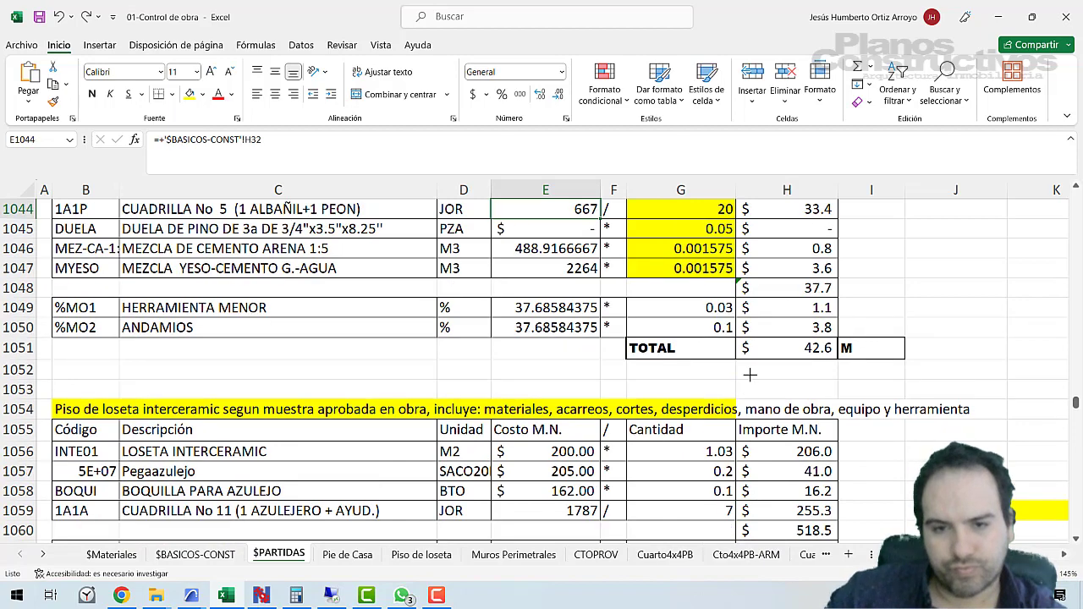
pyautogui.hotkey('ctrl', 'z')
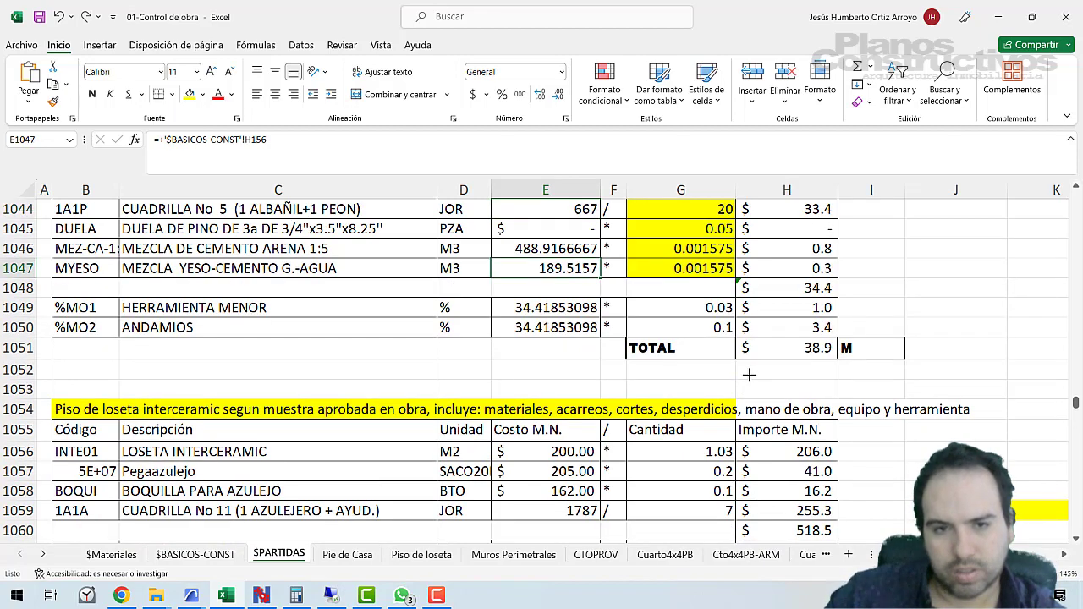
pyautogui.hotkey('ctrl', 'y')
pyautogui.hotkey('ctrl', 'y')
pyautogui.hotkey('ctrl', 'y')
pyautogui.hotkey('ctrl', 'y')
pyautogui.scroll(2, 828, 372)
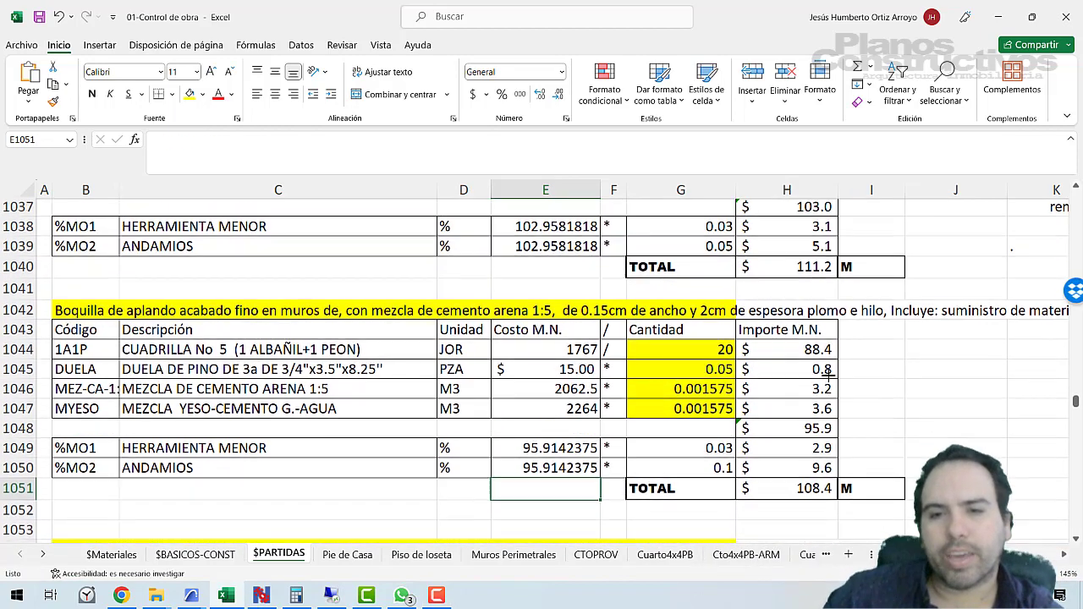
pyautogui.click(817, 488)
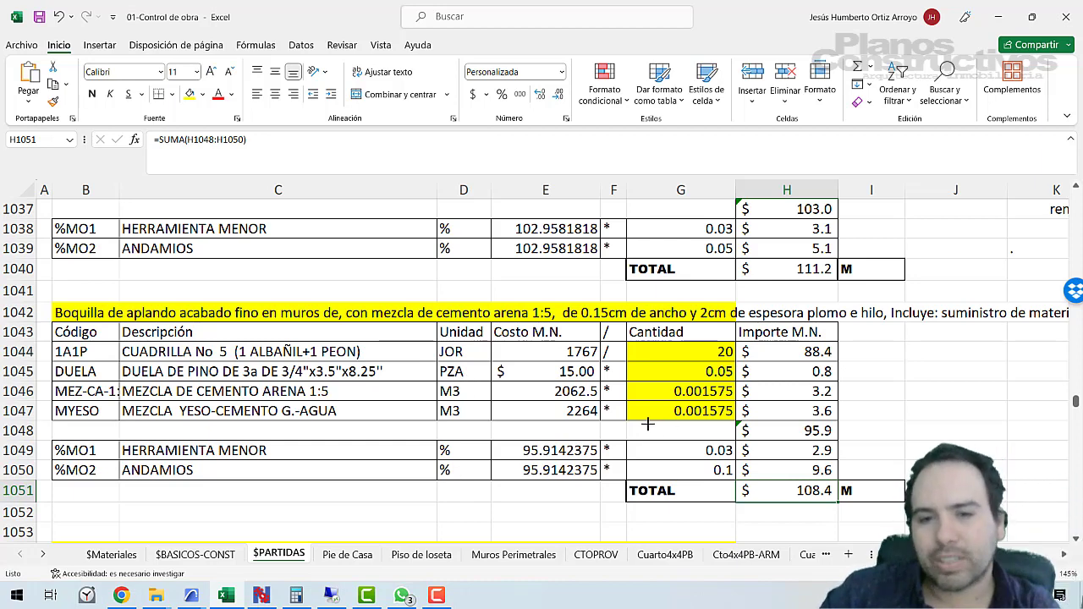
pyautogui.click(196, 599)
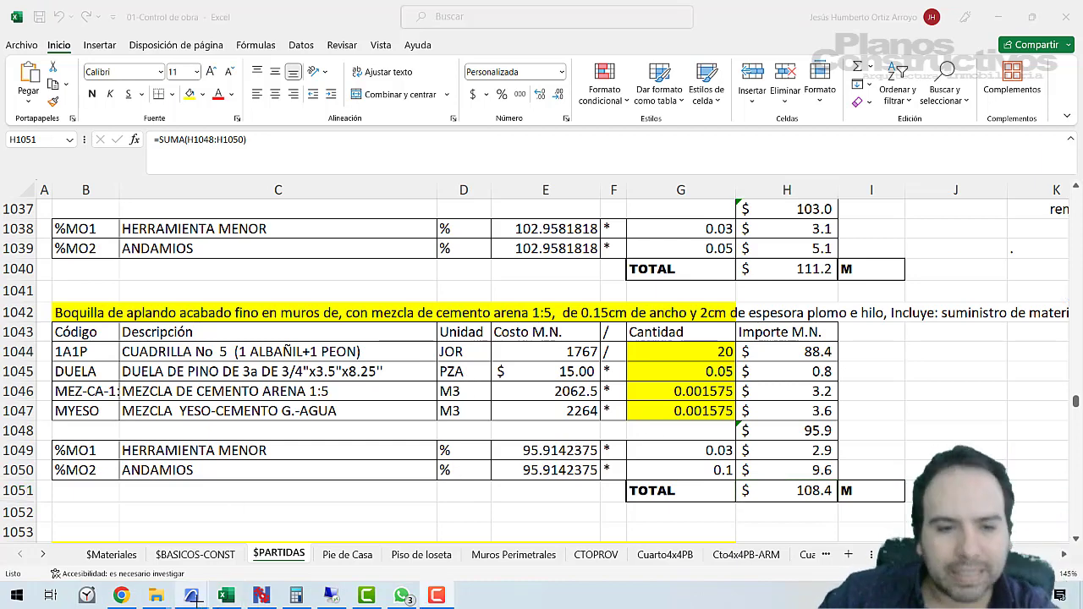
# Switch to Archicad's 3D view and walk forward into the dining room with its wooden tables.
pyautogui.click(326, 491)
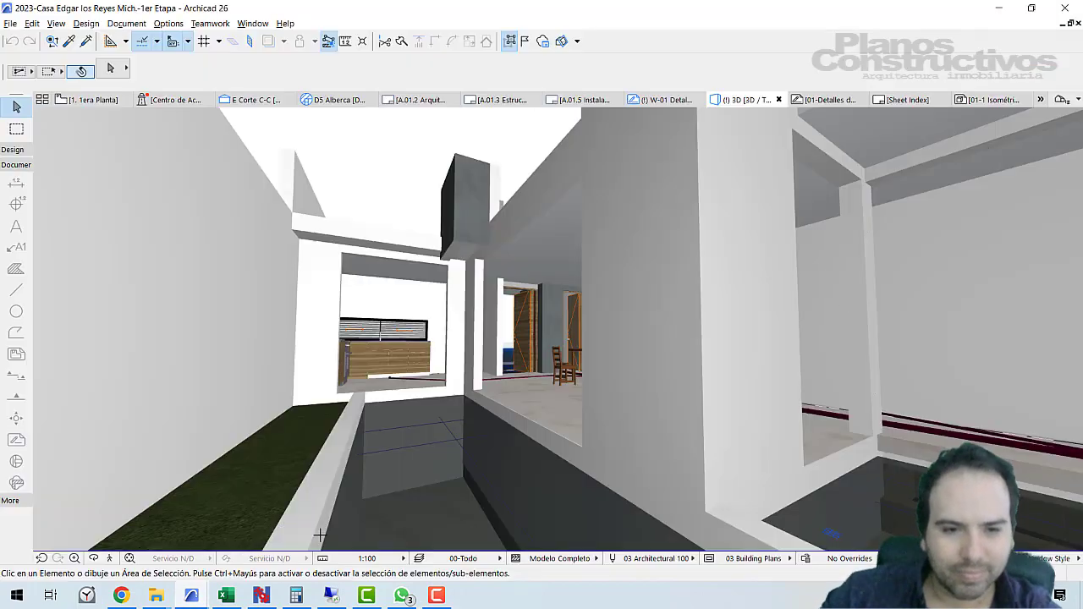
pyautogui.click(109, 559)
pyautogui.press('Up')
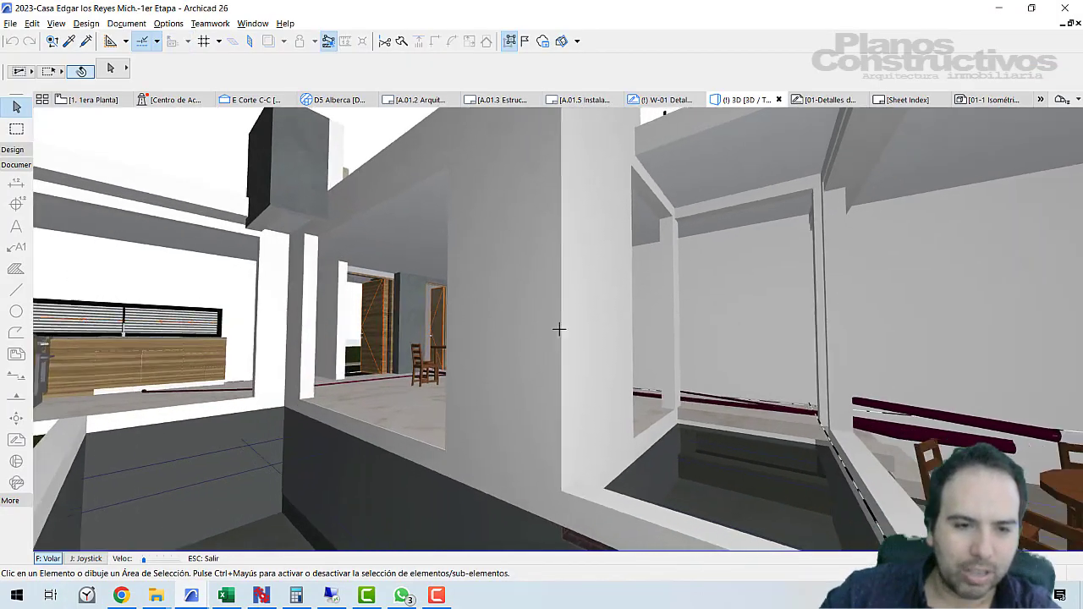
pyautogui.press('Up')
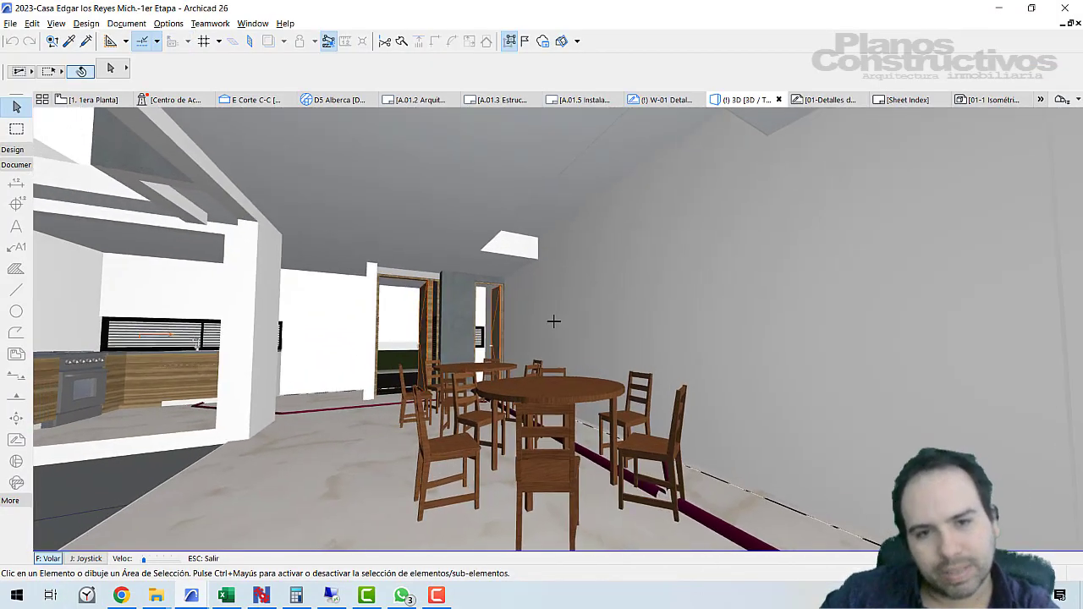
pyautogui.press('Escape')
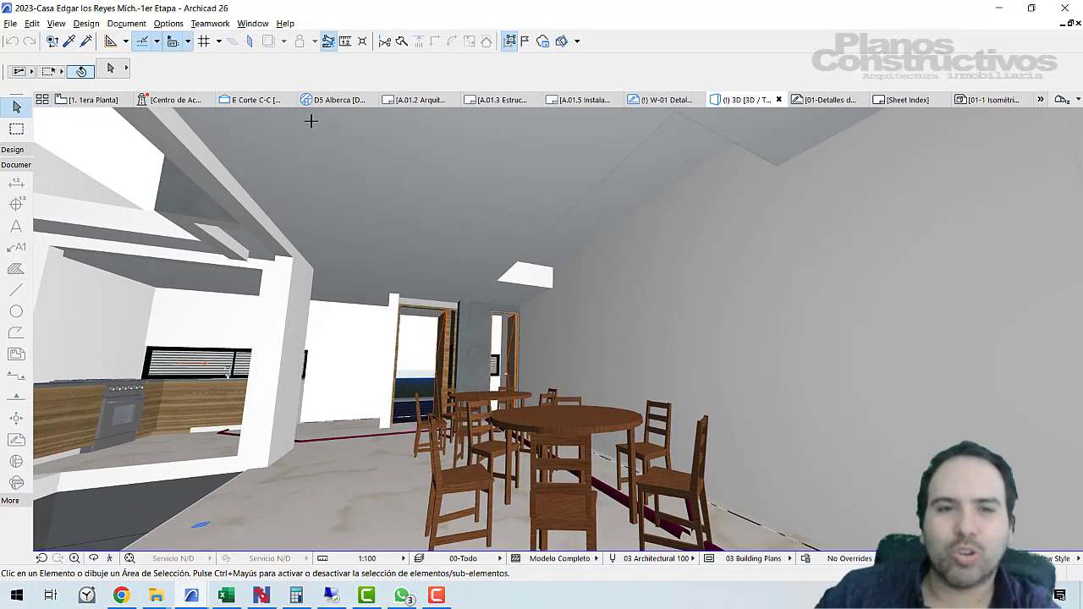
pyautogui.moveTo(322, 121)
pyautogui.mouseDown()
pyautogui.moveTo(343, 244)
pyautogui.moveTo(450, 257)
pyautogui.moveTo(554, 263)
pyautogui.moveTo(671, 162)
pyautogui.moveTo(616, 123)
pyautogui.moveTo(332, 102)
pyautogui.moveTo(319, 144)
pyautogui.mouseUp()
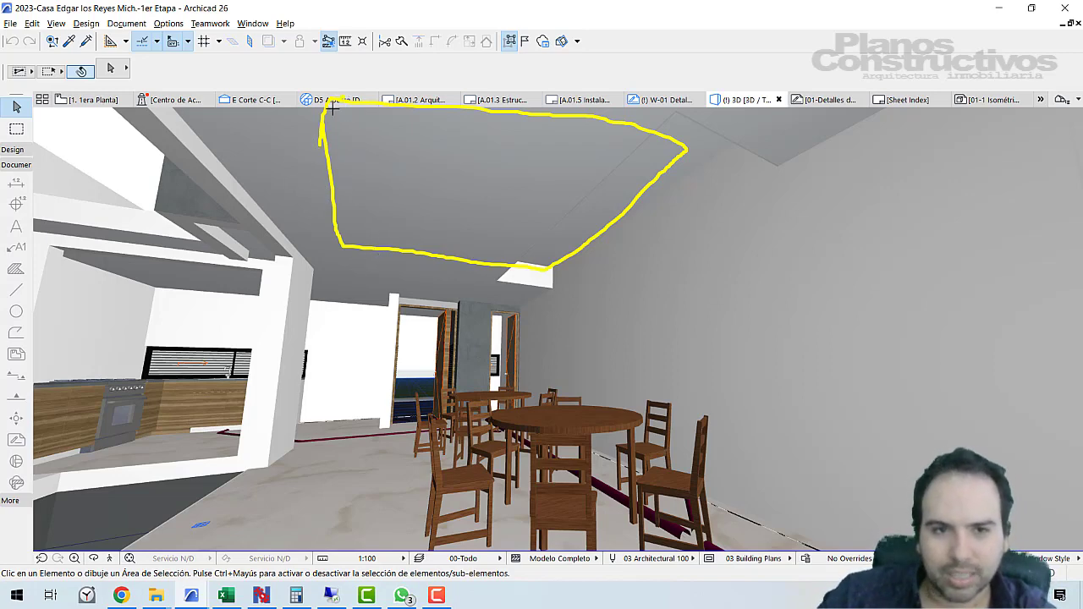
pyautogui.moveTo(332, 107)
pyautogui.mouseDown()
pyautogui.moveTo(339, 150)
pyautogui.moveTo(386, 235)
pyautogui.moveTo(539, 267)
pyautogui.mouseUp()
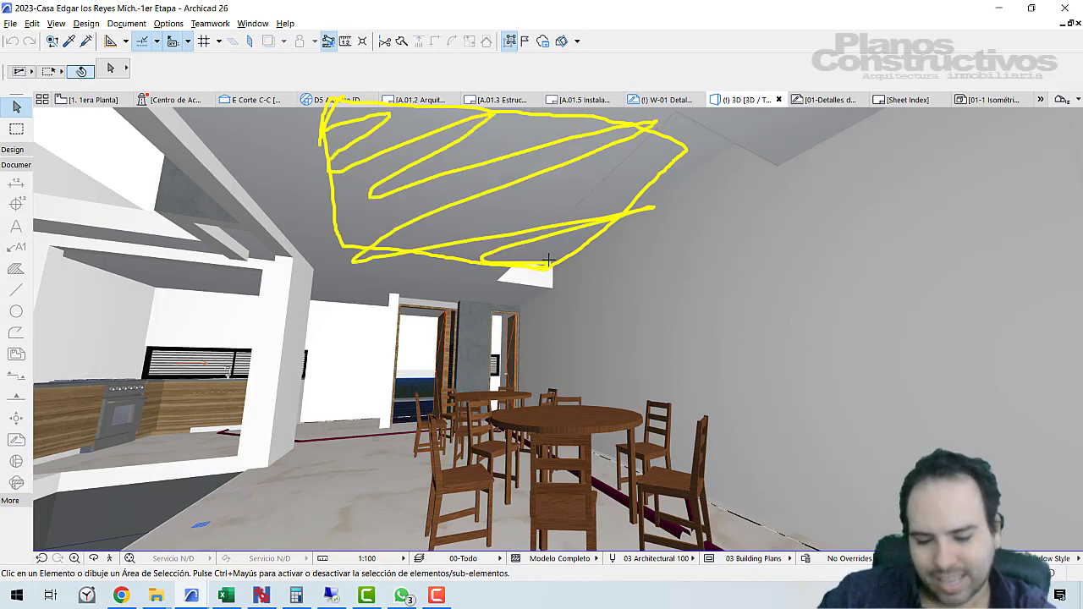
pyautogui.press('r')
pyautogui.moveTo(305, 106)
pyautogui.mouseDown()
pyautogui.moveTo(321, 155)
pyautogui.moveTo(323, 244)
pyautogui.moveTo(383, 264)
pyautogui.moveTo(546, 275)
pyautogui.moveTo(688, 146)
pyautogui.mouseUp()
pyautogui.moveTo(358, 93)
pyautogui.mouseDown()
pyautogui.moveTo(694, 127)
pyautogui.moveTo(686, 163)
pyautogui.moveTo(574, 273)
pyautogui.moveTo(658, 201)
pyautogui.mouseUp()
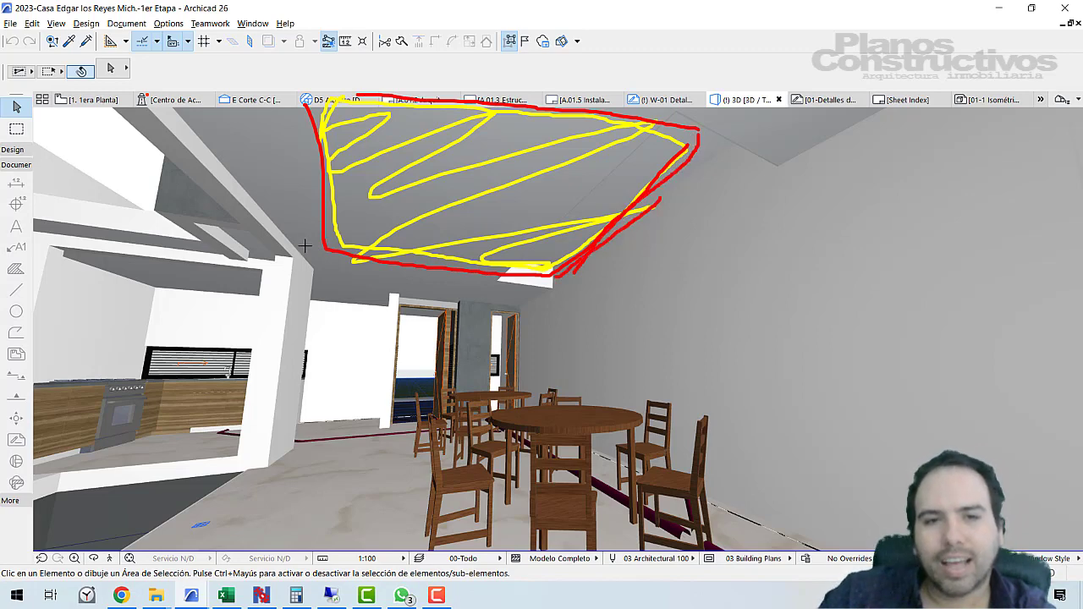
pyautogui.moveTo(311, 247); pyautogui.dragTo(285, 111)
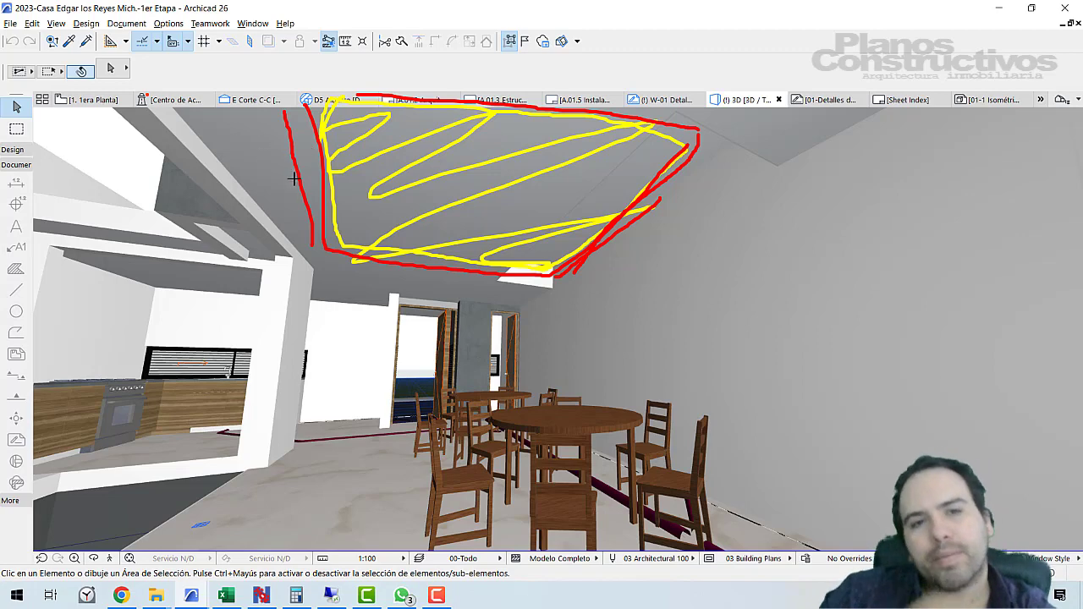
pyautogui.moveTo(216, 138); pyautogui.dragTo(622, 174)
pyautogui.moveTo(222, 180); pyautogui.dragTo(657, 215)
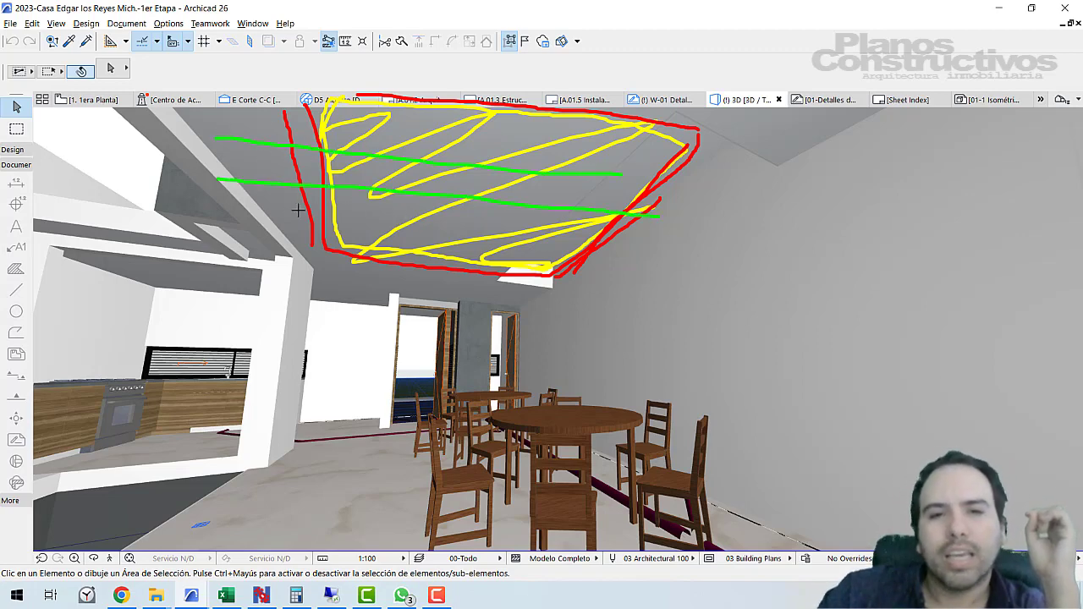
pyautogui.moveTo(336, 213); pyautogui.dragTo(621, 234)
pyautogui.moveTo(326, 102)
pyautogui.mouseDown()
pyautogui.moveTo(330, 186)
pyautogui.moveTo(356, 259)
pyautogui.moveTo(525, 275)
pyautogui.moveTo(631, 192)
pyautogui.moveTo(664, 128)
pyautogui.moveTo(351, 91)
pyautogui.mouseUp()
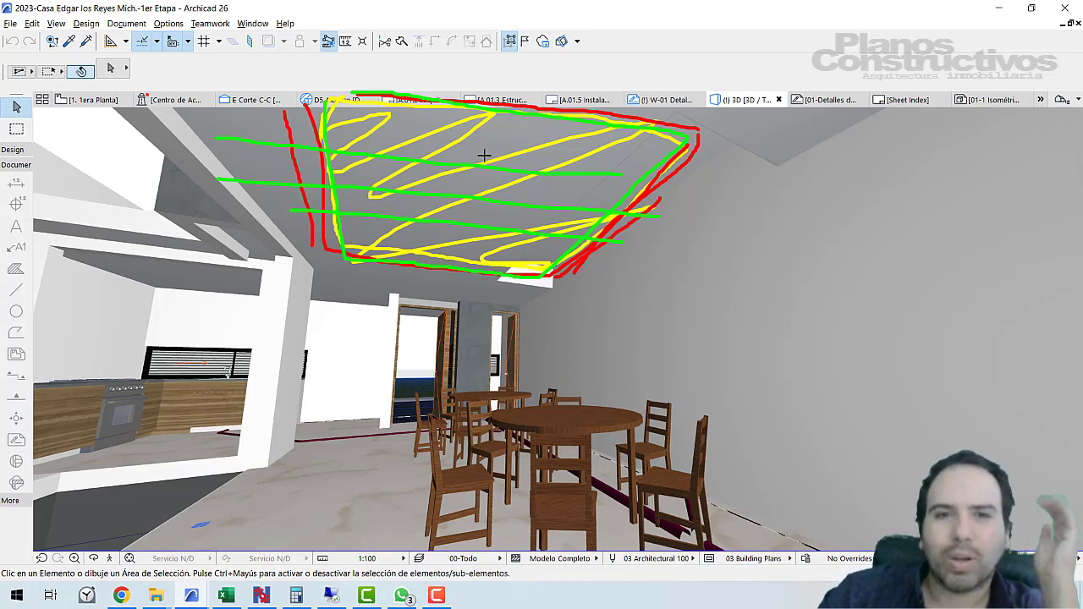
pyautogui.press('Escape')
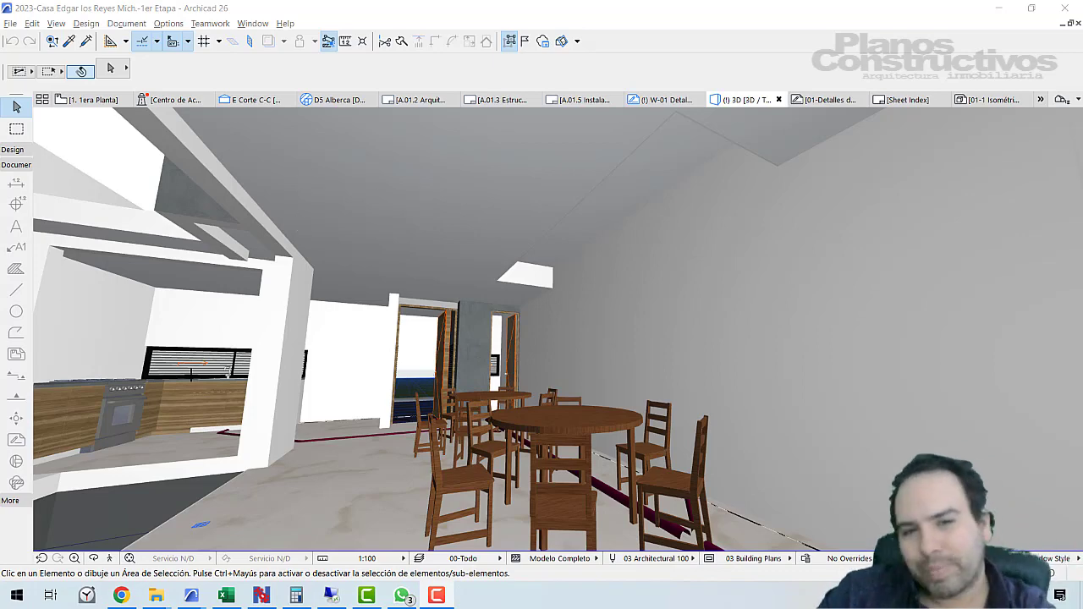
# Walk past the dining table, turn left and step back to view the counter and windows.
pyautogui.click(109, 559)
pyautogui.press('Up')
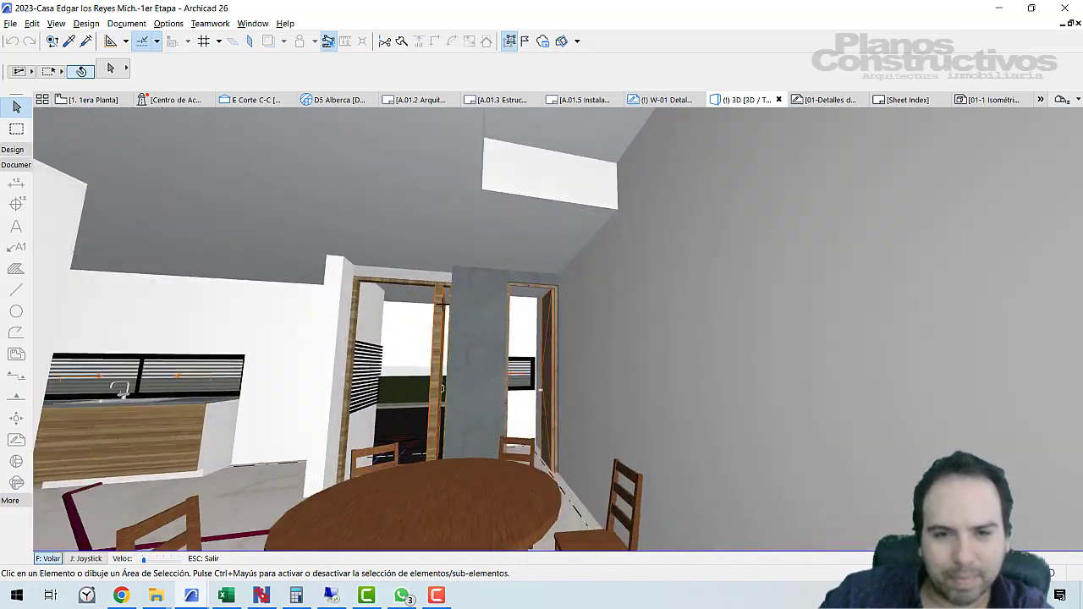
pyautogui.press('Left')
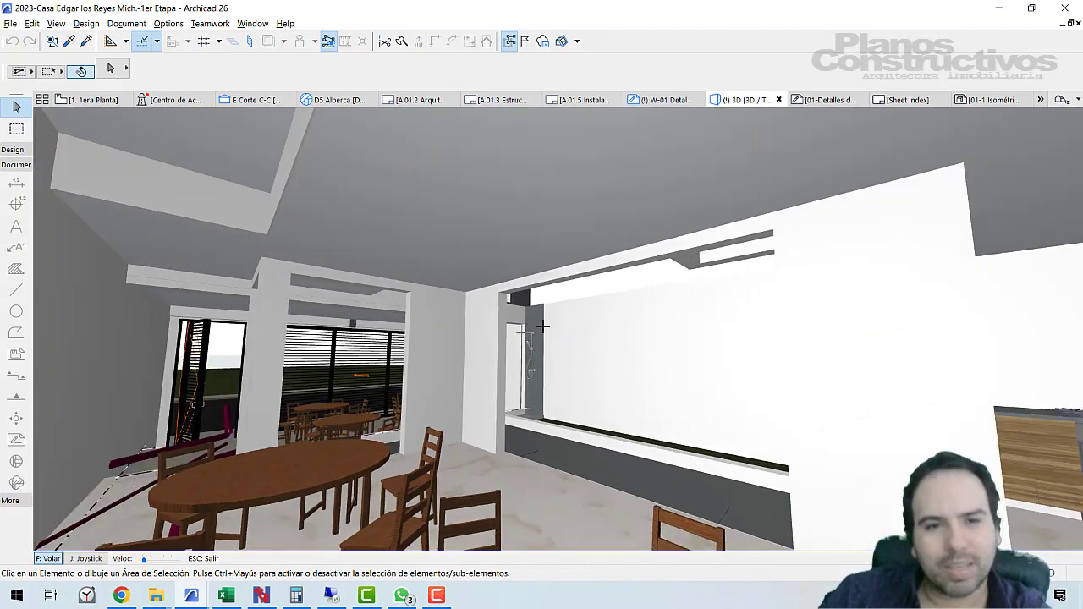
pyautogui.press('Down')
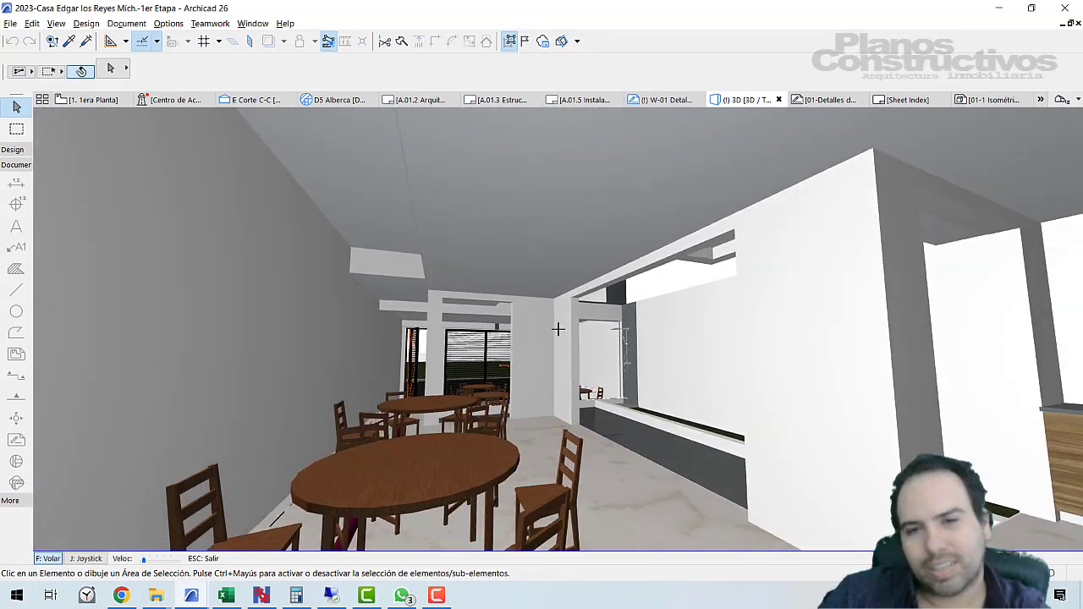
pyautogui.press('Left')
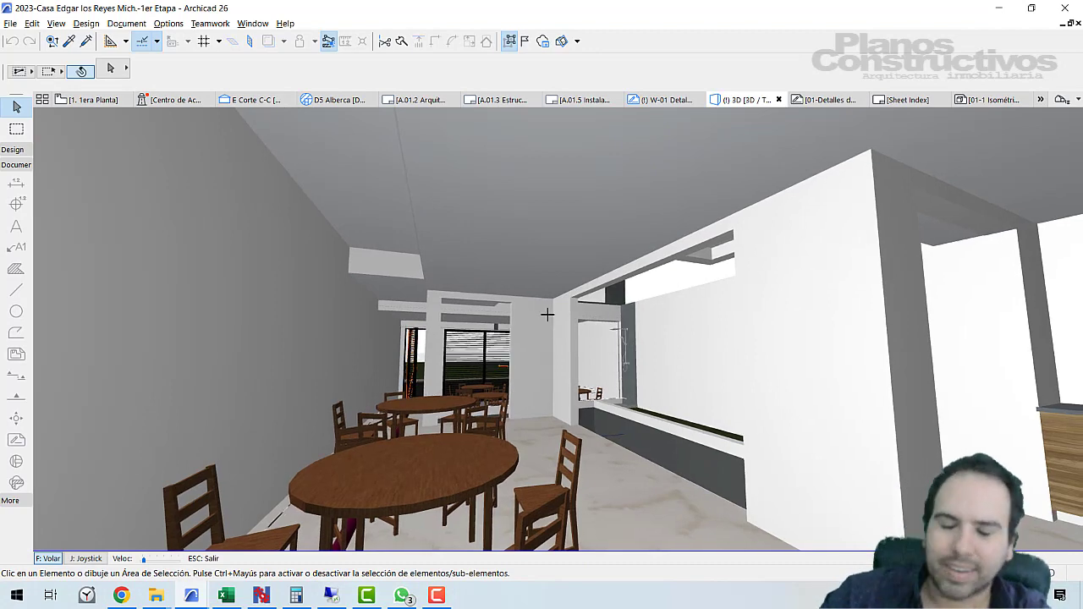